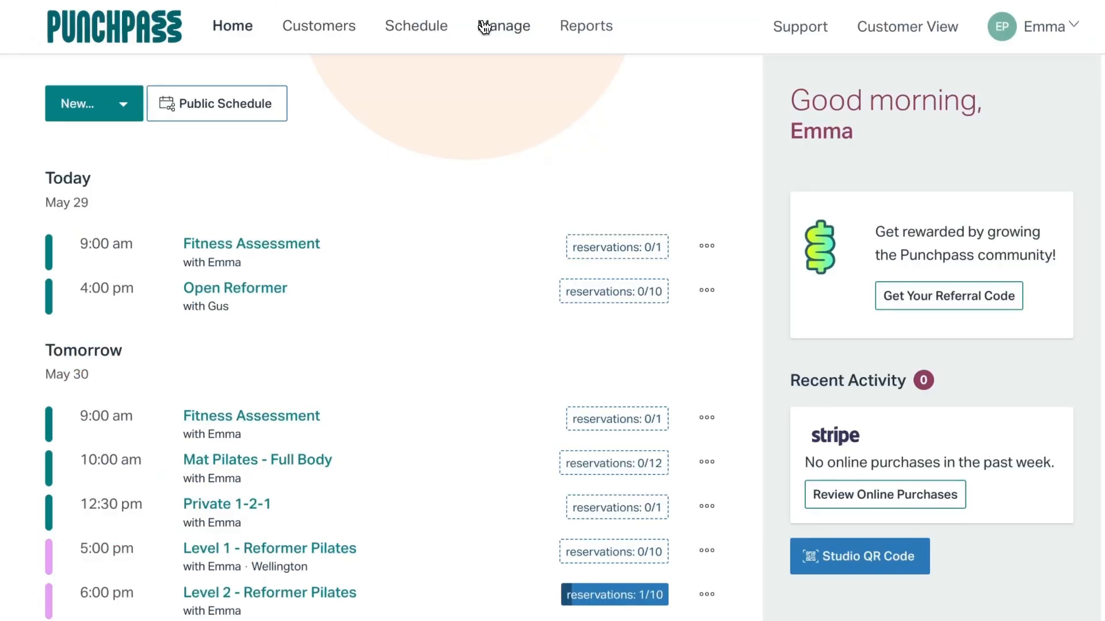
- In the Instructors & Users settings, view the first active instructor's edit page and leave it without saving
{"action": "left_click", "coordinate": [483, 26]}
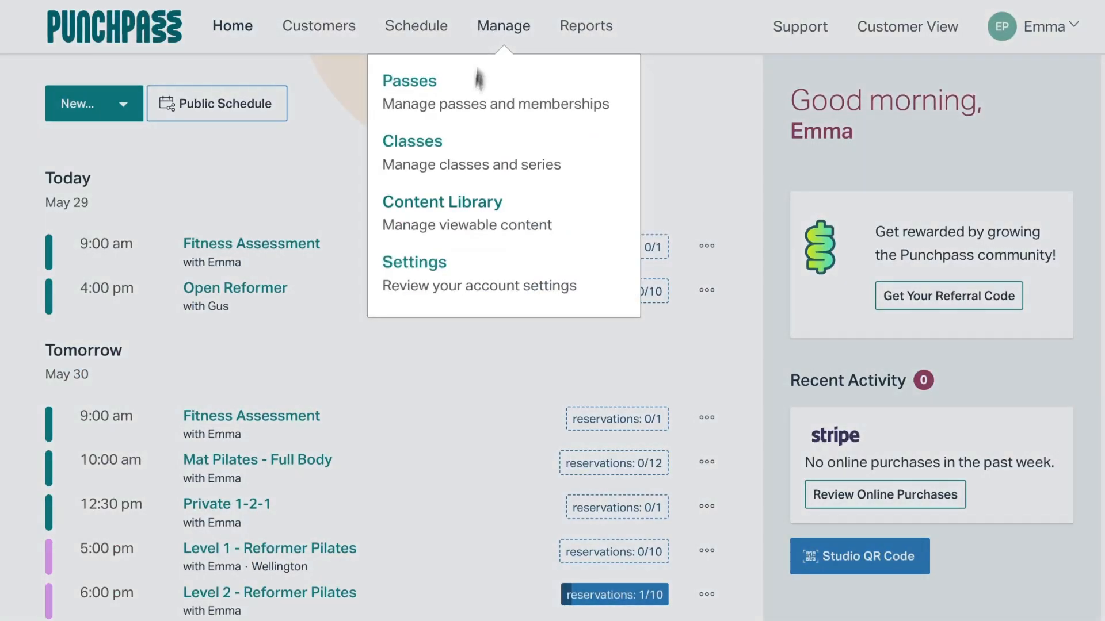
{"action": "left_click", "coordinate": [429, 265]}
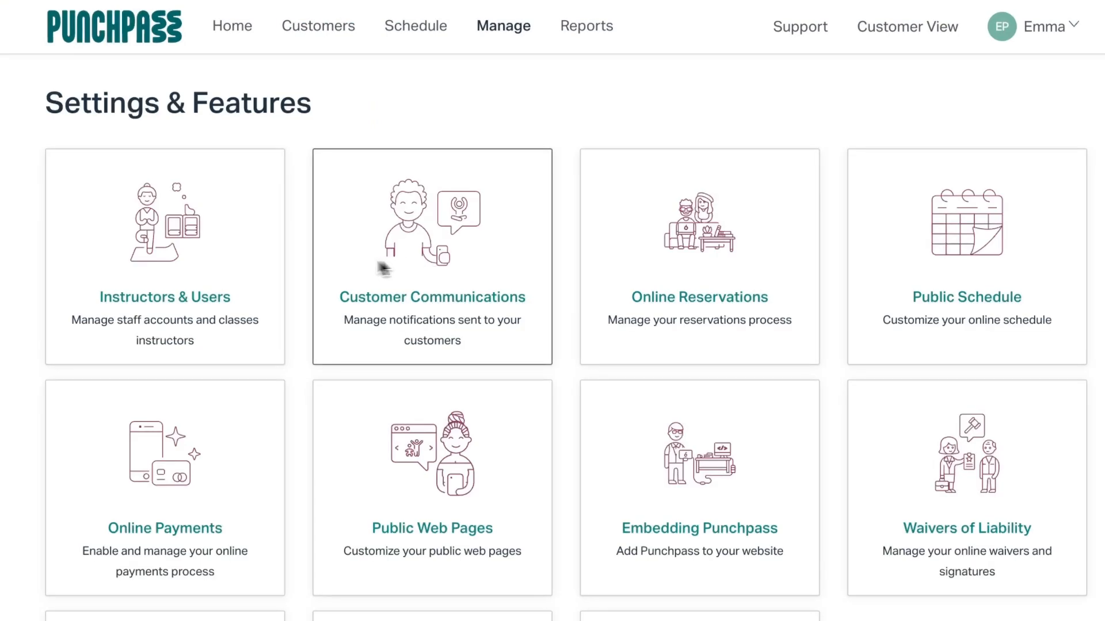
{"action": "left_click", "coordinate": [240, 276]}
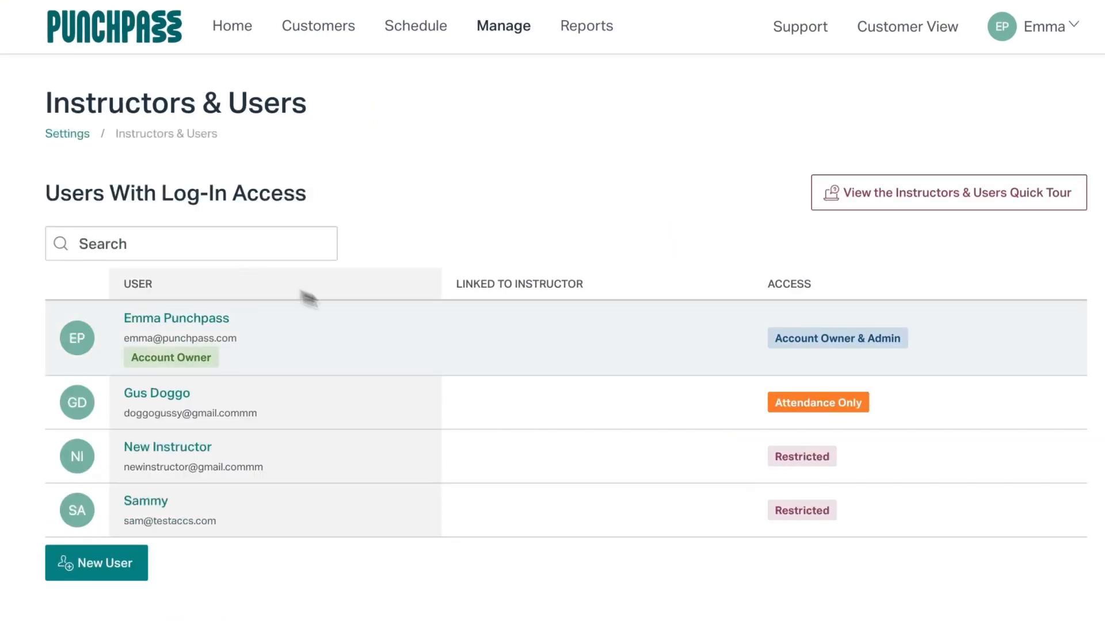
{"action": "scroll", "coordinate": [433, 344], "scroll_direction": "down", "scroll_amount": 8}
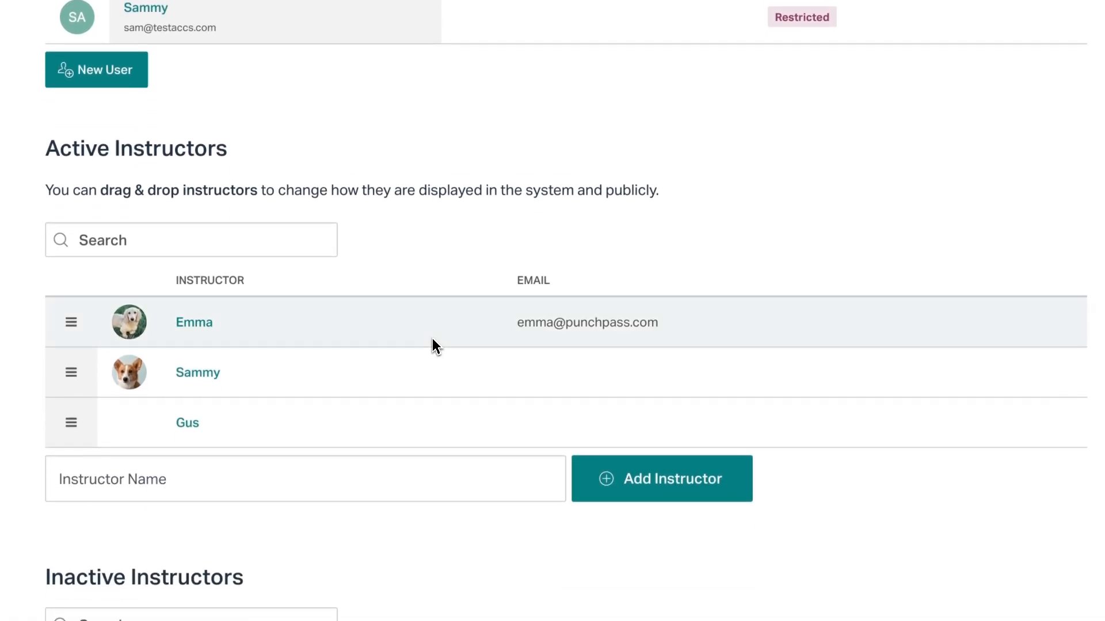
{"action": "left_click", "coordinate": [200, 327]}
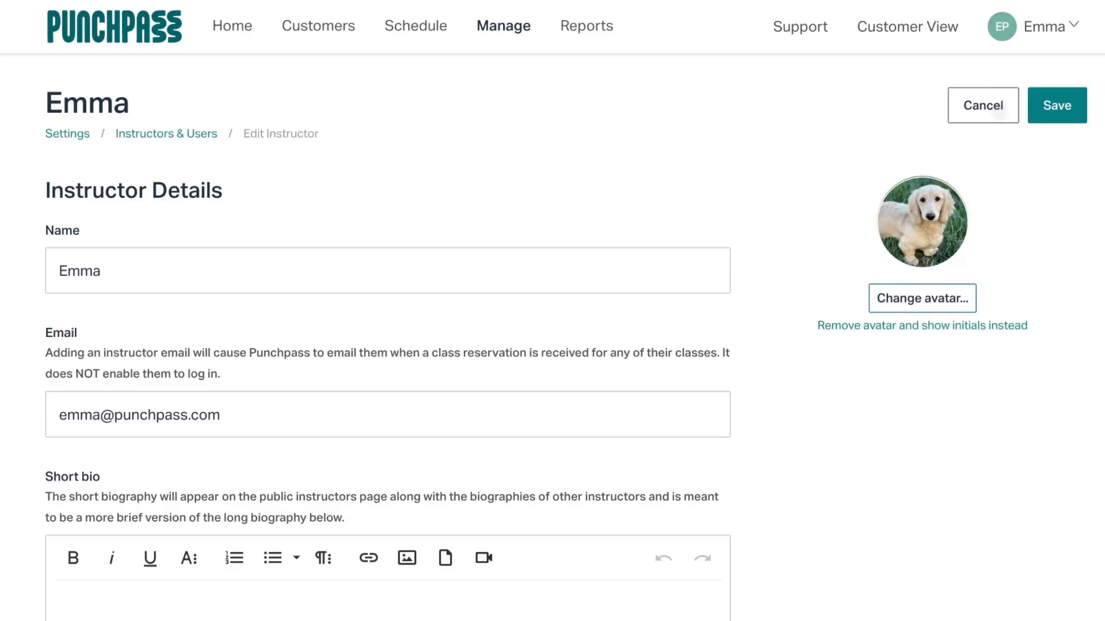
{"action": "left_click", "coordinate": [999, 111]}
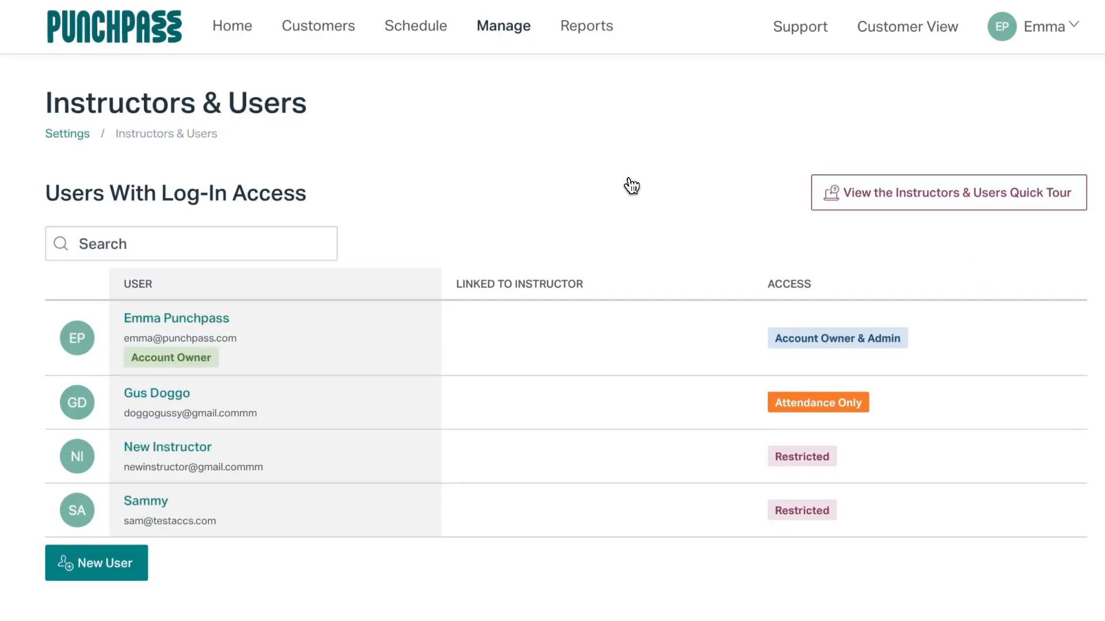
{"action": "scroll", "coordinate": [631, 185], "scroll_direction": "down", "scroll_amount": 2}
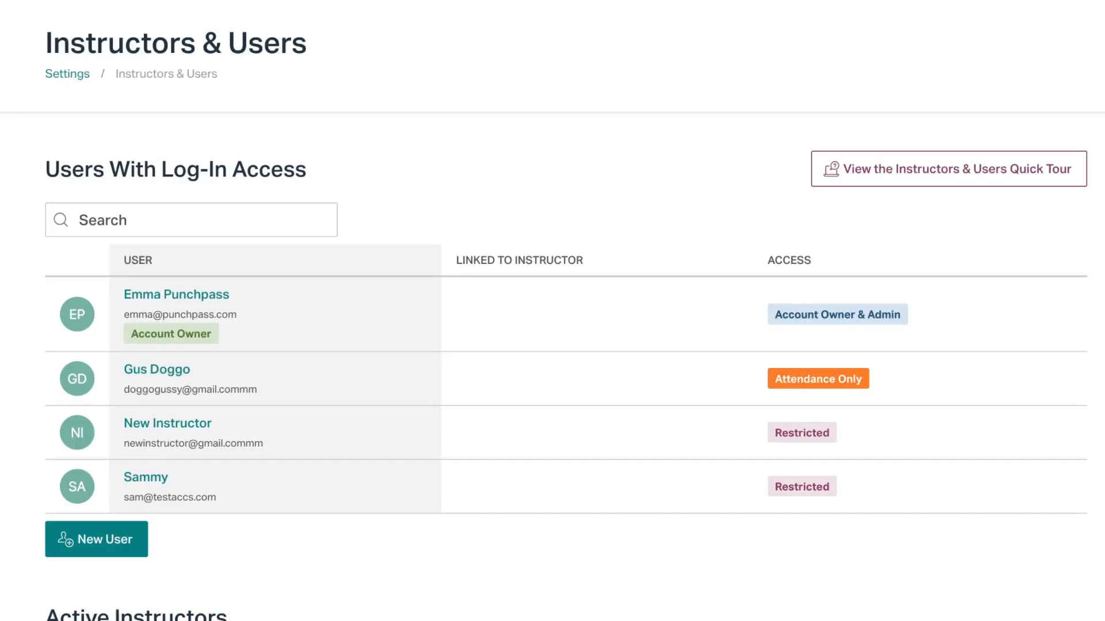
{"action": "scroll", "coordinate": [631, 185], "scroll_direction": "down", "scroll_amount": 1}
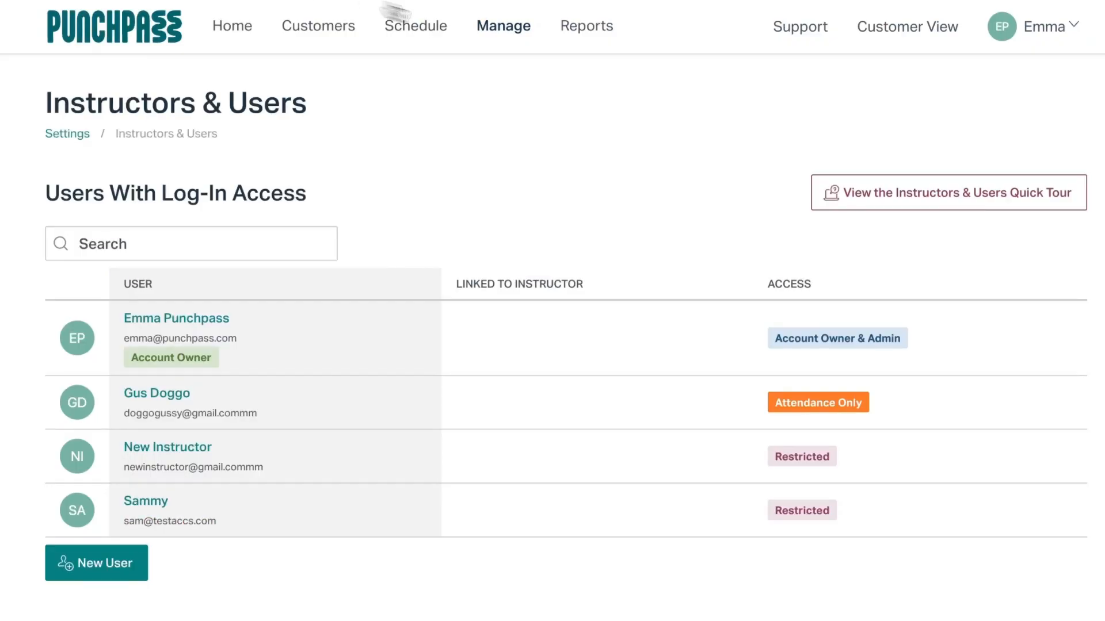
- In the Public Web Pages settings, upload PWE logo 2.png as the business logo and save the upload
{"action": "left_click", "coordinate": [505, 30]}
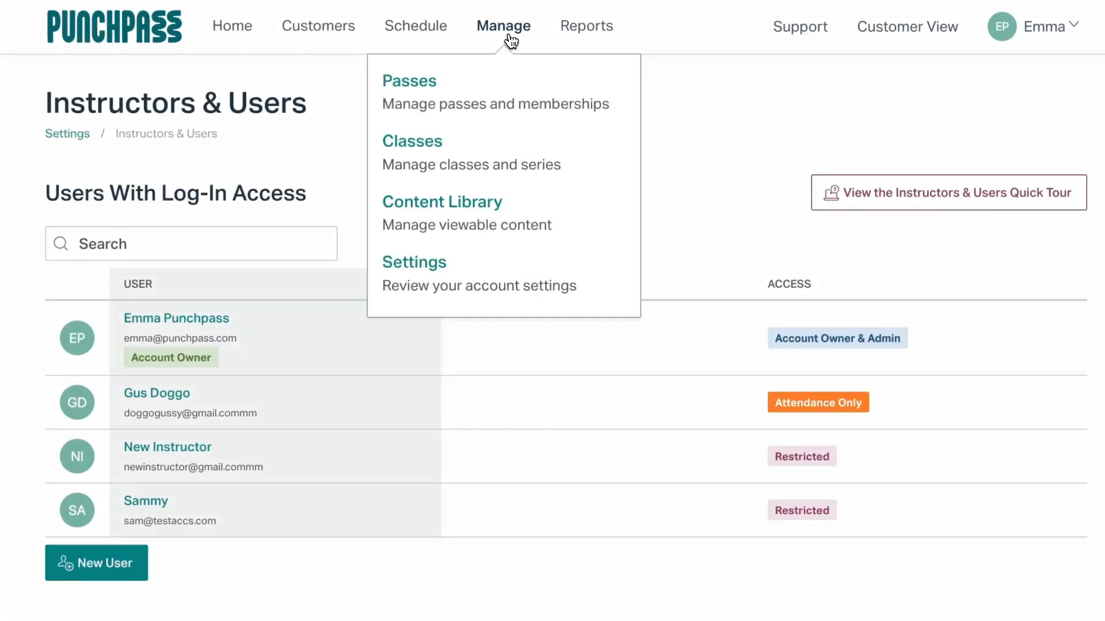
{"action": "left_click", "coordinate": [397, 275]}
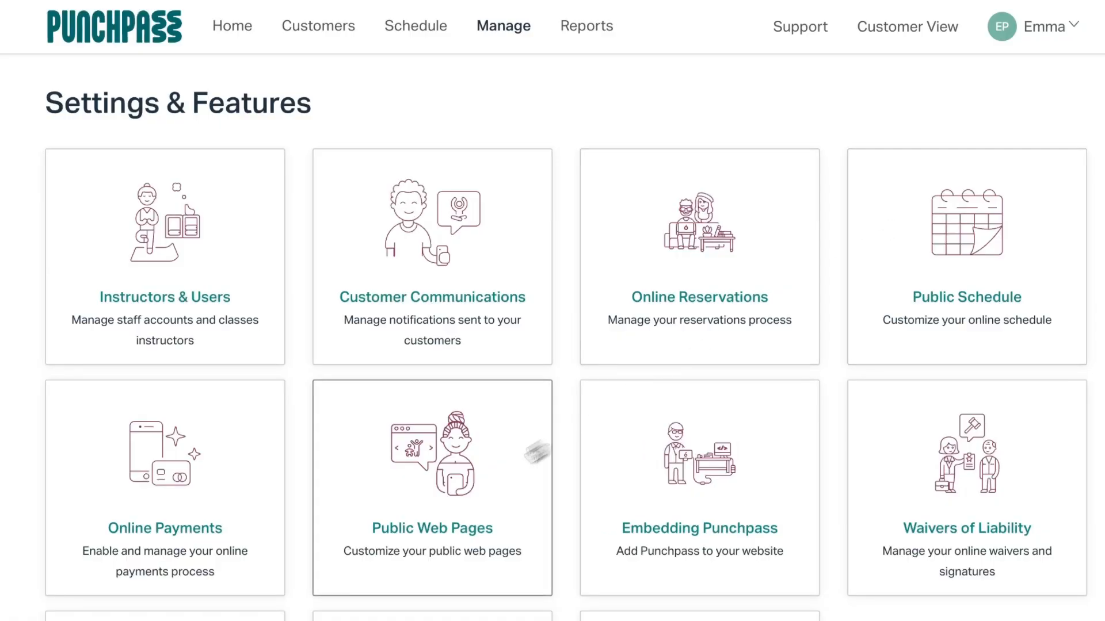
{"action": "left_click", "coordinate": [463, 497]}
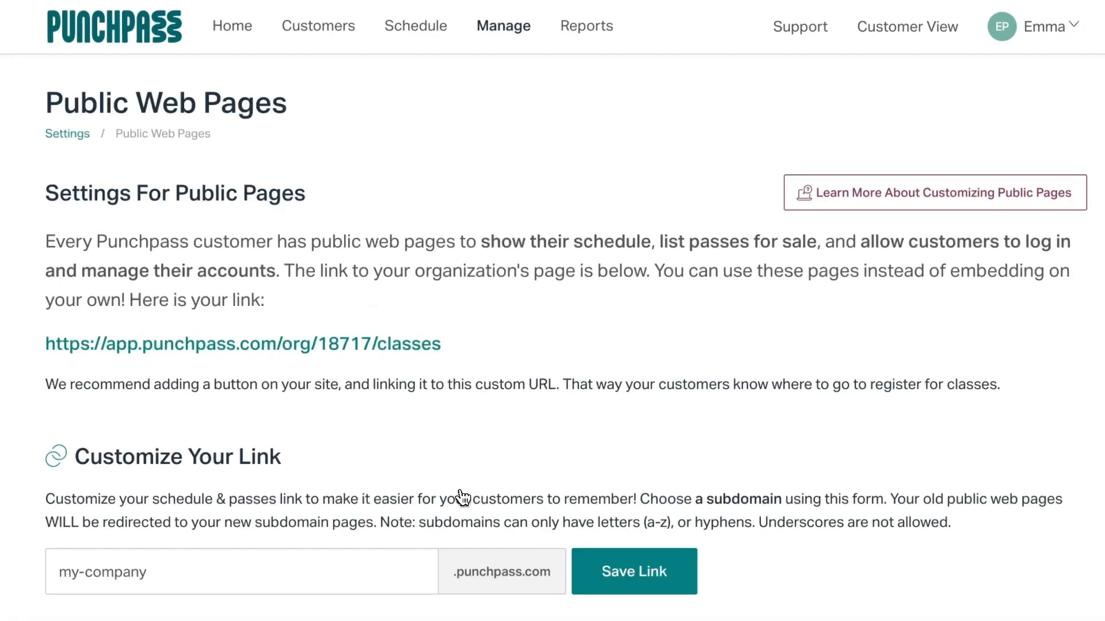
{"action": "scroll", "coordinate": [464, 497], "scroll_direction": "down", "scroll_amount": 10}
{"action": "scroll", "coordinate": [463, 498], "scroll_direction": "down", "scroll_amount": 2}
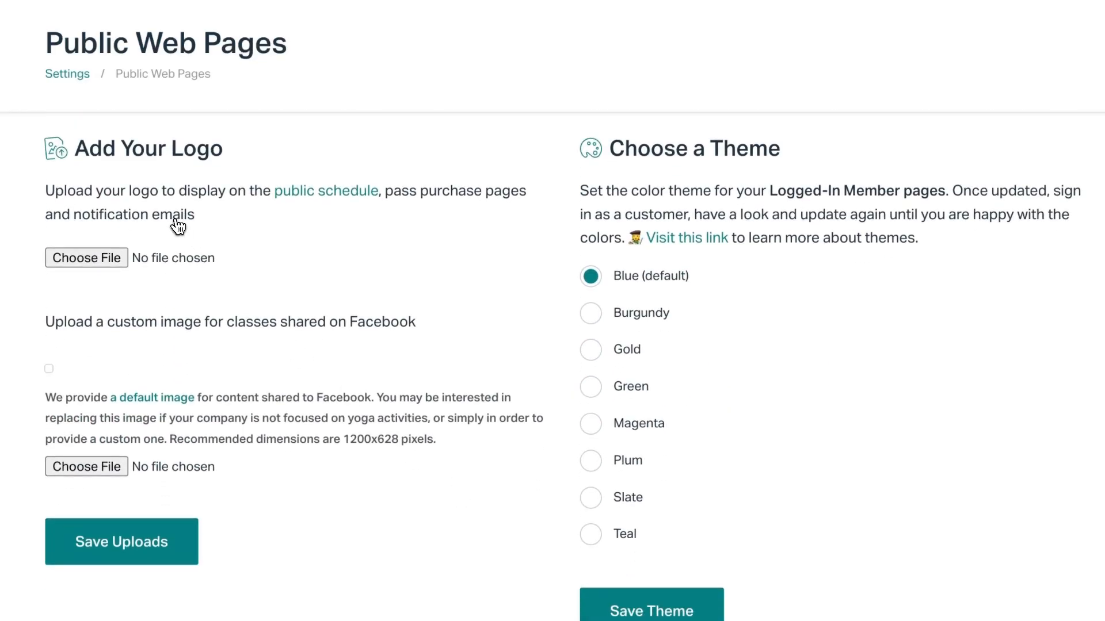
{"action": "left_click", "coordinate": [105, 258]}
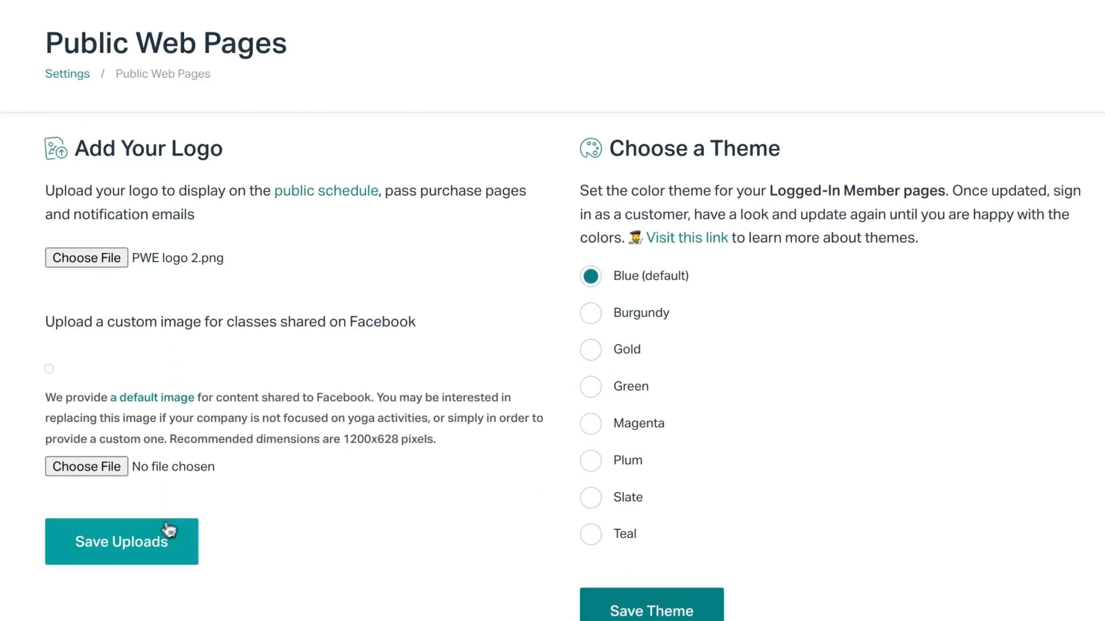
{"action": "left_click", "coordinate": [165, 532]}
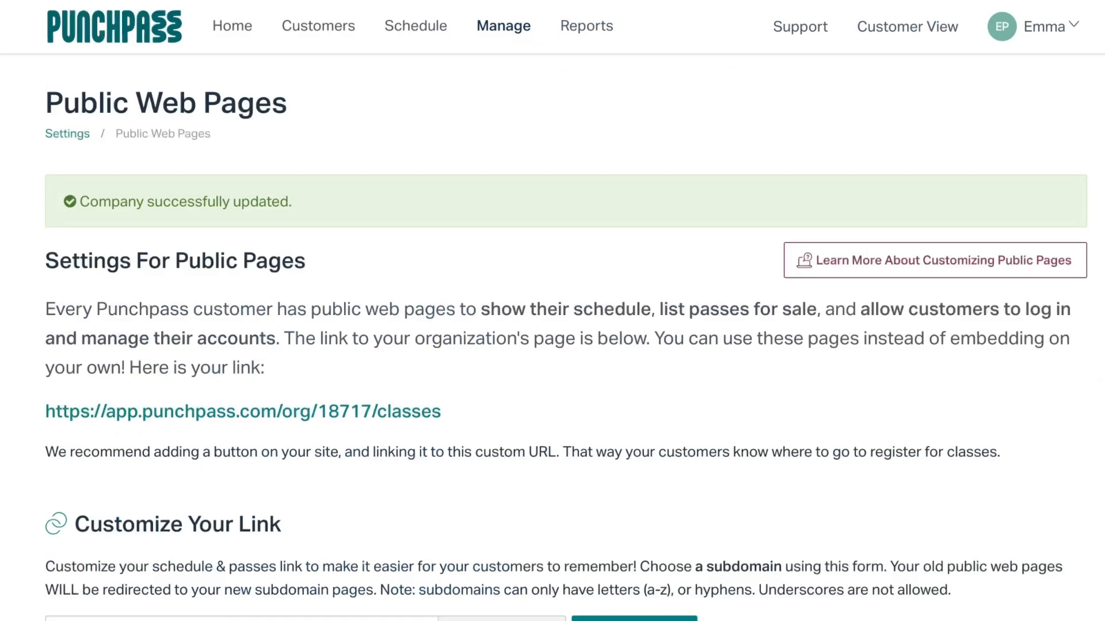
- Set the color theme of the logged-in member pages to Plum and save the theme
{"action": "scroll", "coordinate": [622, 296], "scroll_direction": "down", "scroll_amount": 10}
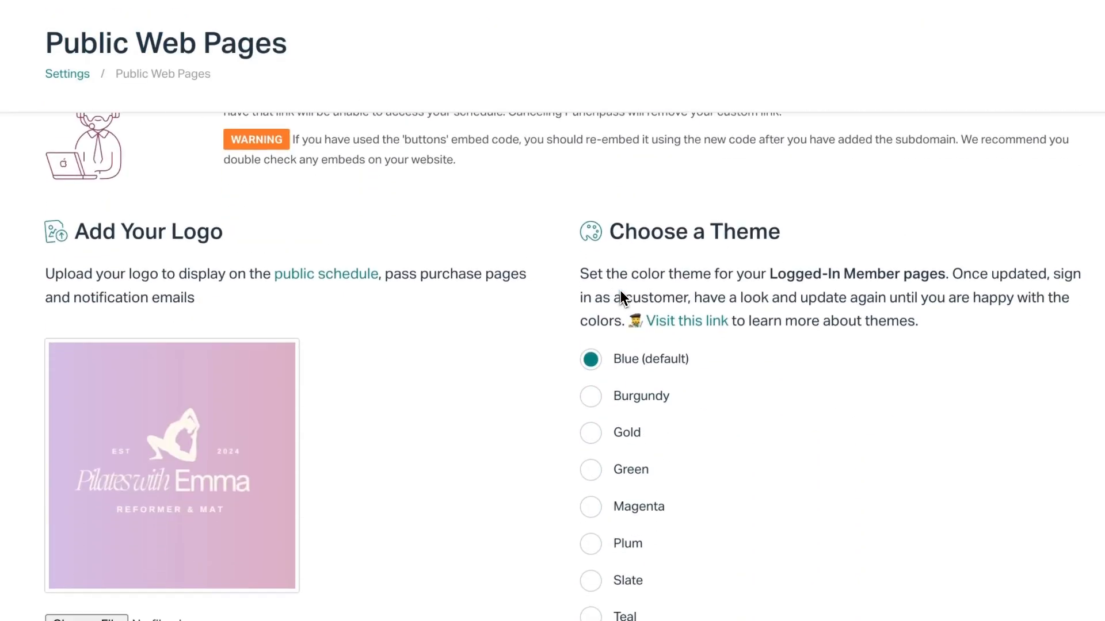
{"action": "scroll", "coordinate": [620, 296], "scroll_direction": "down", "scroll_amount": 3}
{"action": "scroll", "coordinate": [612, 230], "scroll_direction": "up", "scroll_amount": 1}
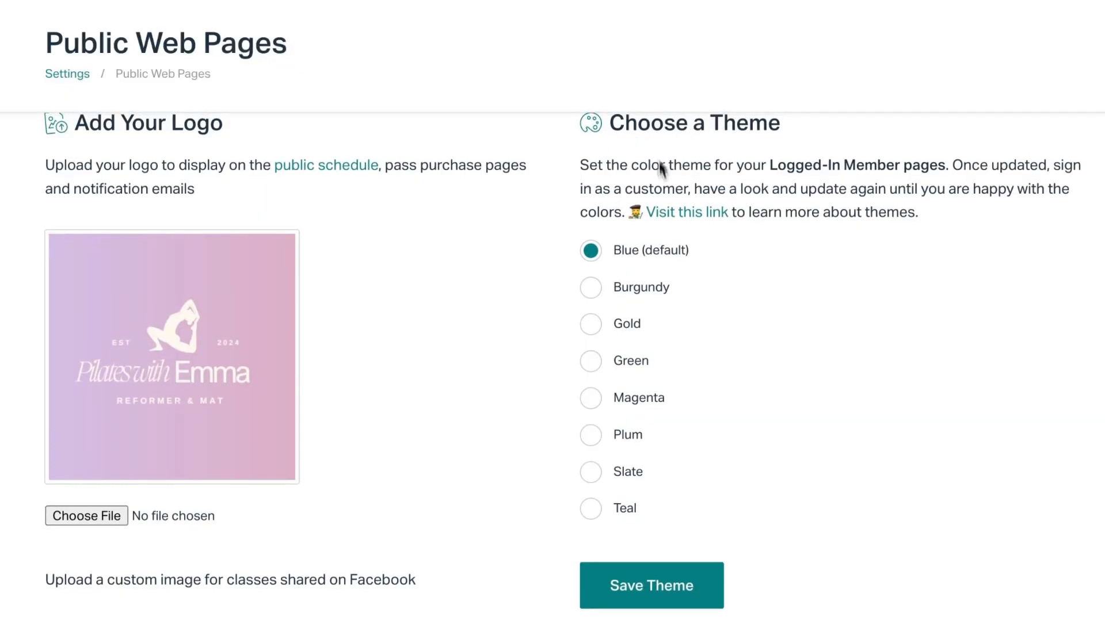
{"action": "scroll", "coordinate": [648, 270], "scroll_direction": "down", "scroll_amount": 1}
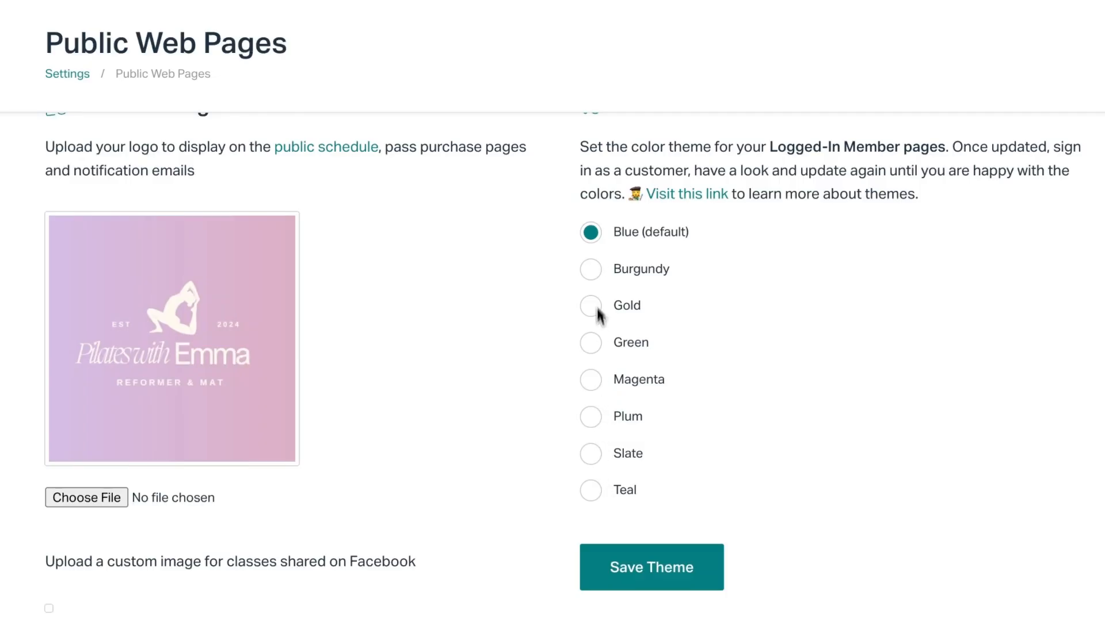
{"action": "left_click", "coordinate": [596, 417]}
{"action": "left_click", "coordinate": [605, 557]}
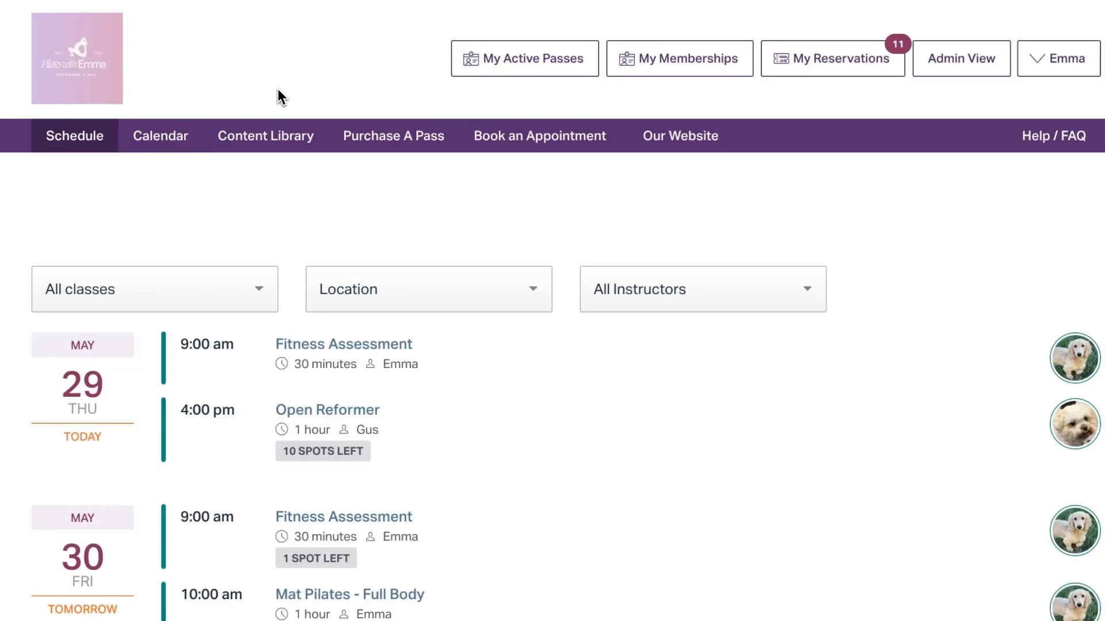
- Review the custom subdomain link setting and the branding of the customer-facing schedule page
{"action": "left_click", "coordinate": [132, 0]}
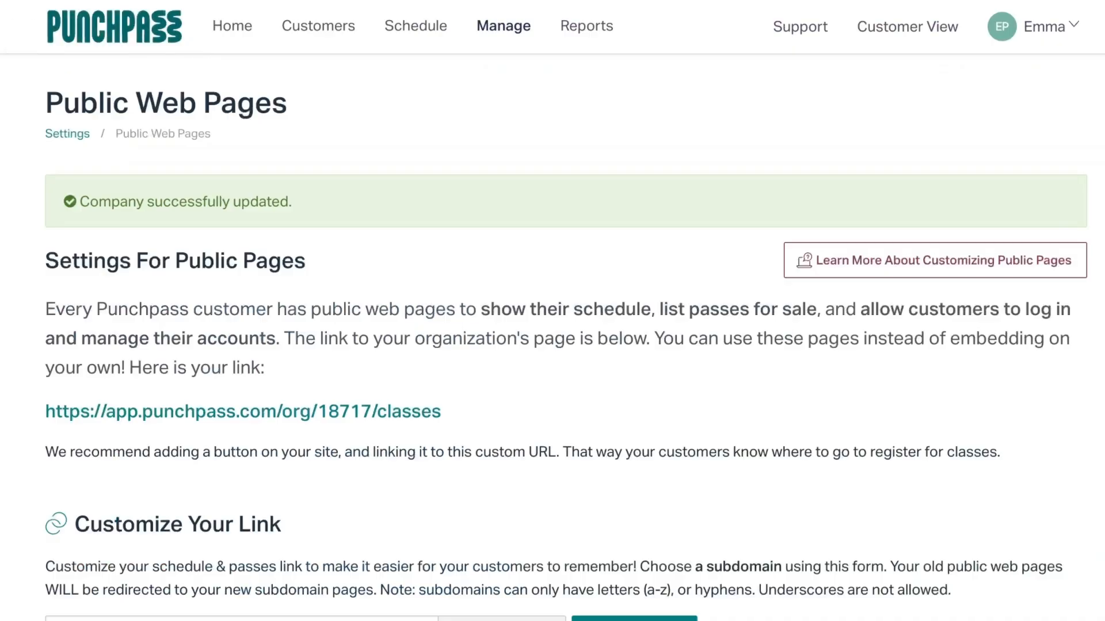
{"action": "scroll", "coordinate": [240, 152], "scroll_direction": "down", "scroll_amount": 5}
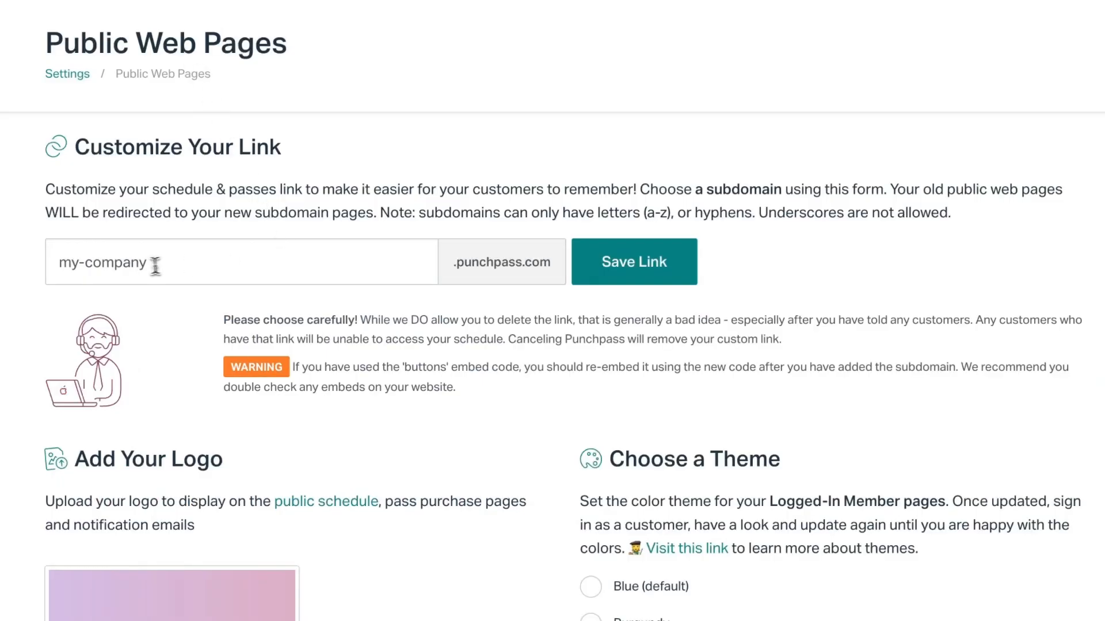
{"action": "left_click", "coordinate": [139, 267]}
{"action": "scroll", "coordinate": [172, 268], "scroll_direction": "down", "scroll_amount": 1}
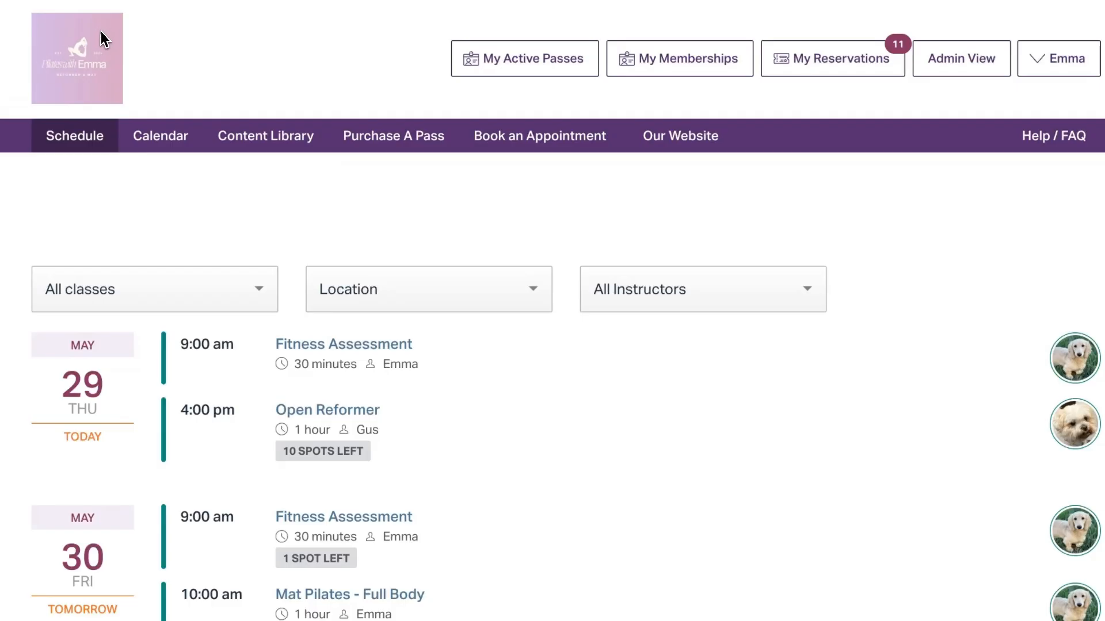
{"action": "scroll", "coordinate": [215, 151], "scroll_direction": "down", "scroll_amount": 1}
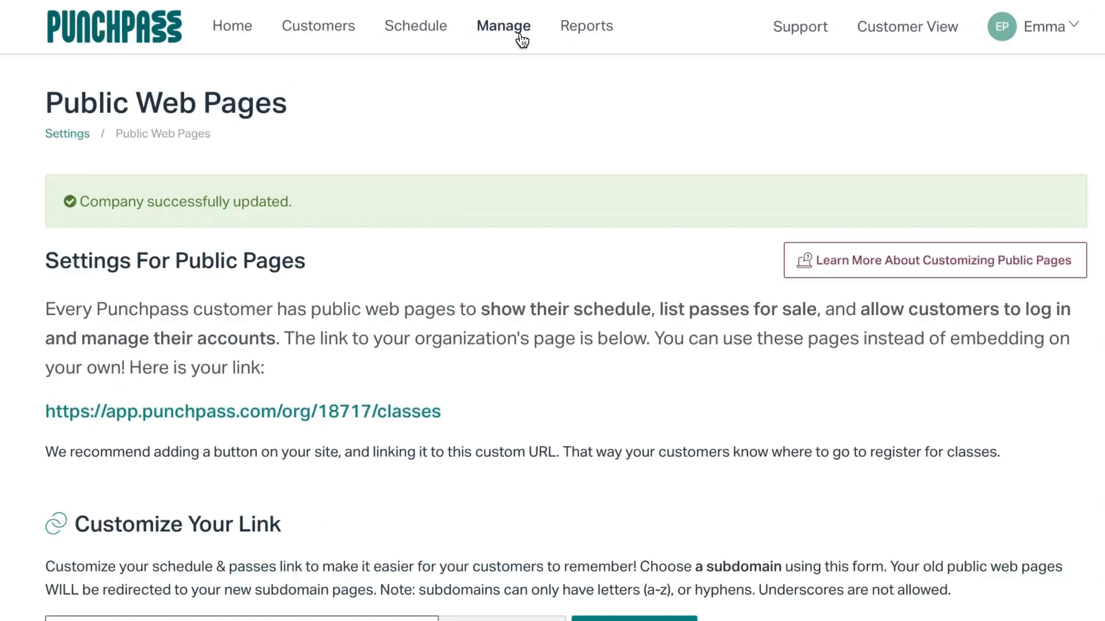
- Examine the color coding of the classes in the Classes & Series list
{"action": "left_click", "coordinate": [518, 36]}
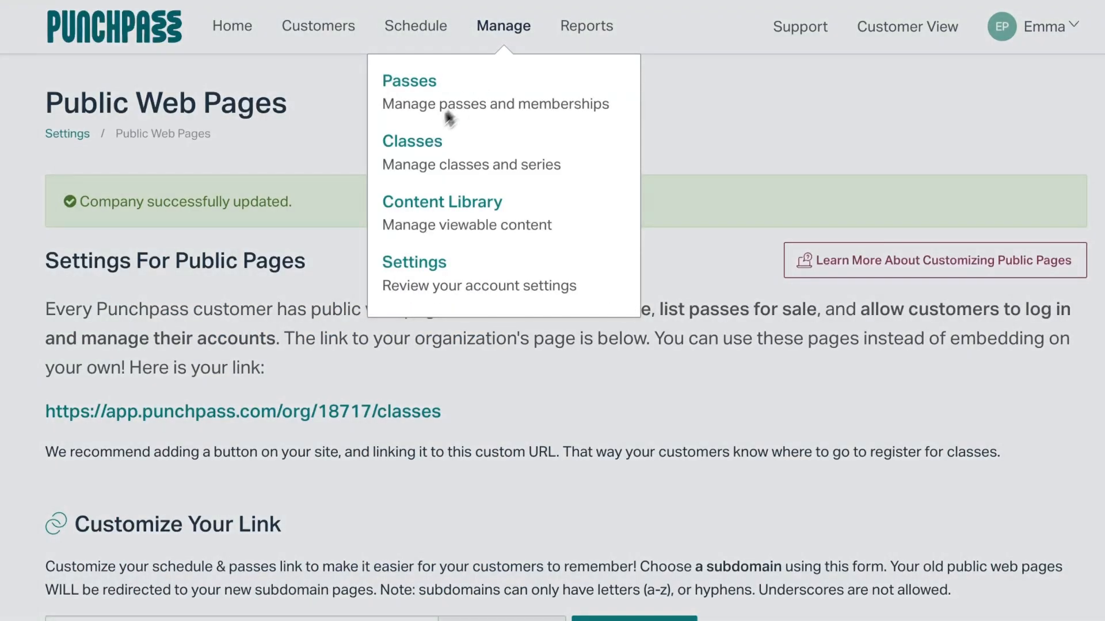
{"action": "left_click", "coordinate": [423, 140]}
{"action": "scroll", "coordinate": [363, 238], "scroll_direction": "down", "scroll_amount": 2}
{"action": "scroll", "coordinate": [363, 238], "scroll_direction": "down", "scroll_amount": 5}
{"action": "scroll", "coordinate": [364, 240], "scroll_direction": "down", "scroll_amount": 1}
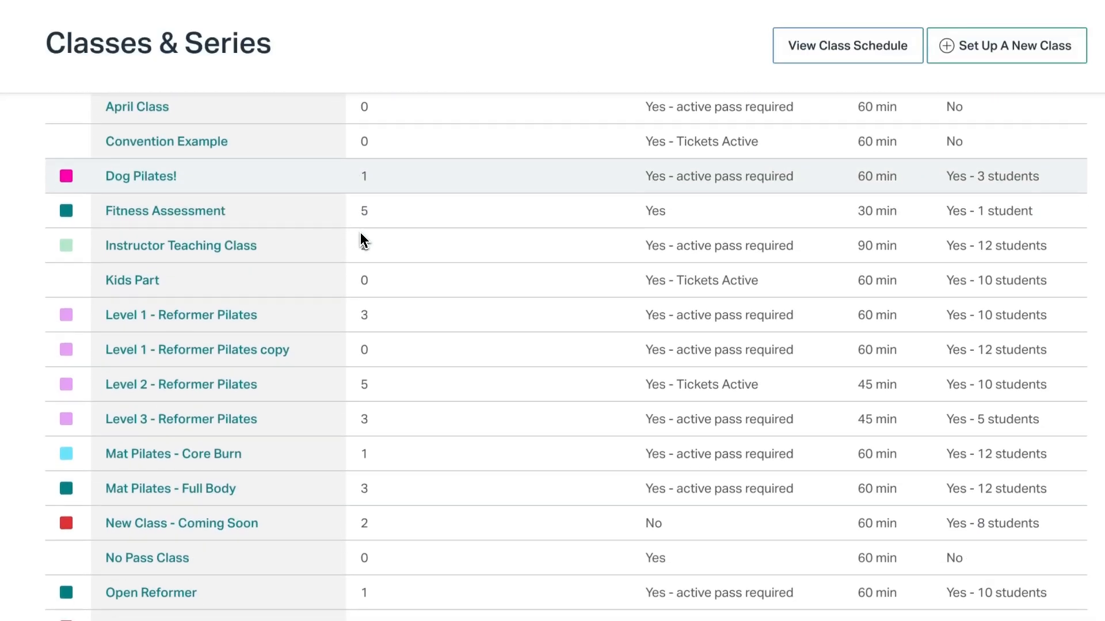
{"action": "scroll", "coordinate": [362, 241], "scroll_direction": "down", "scroll_amount": 5}
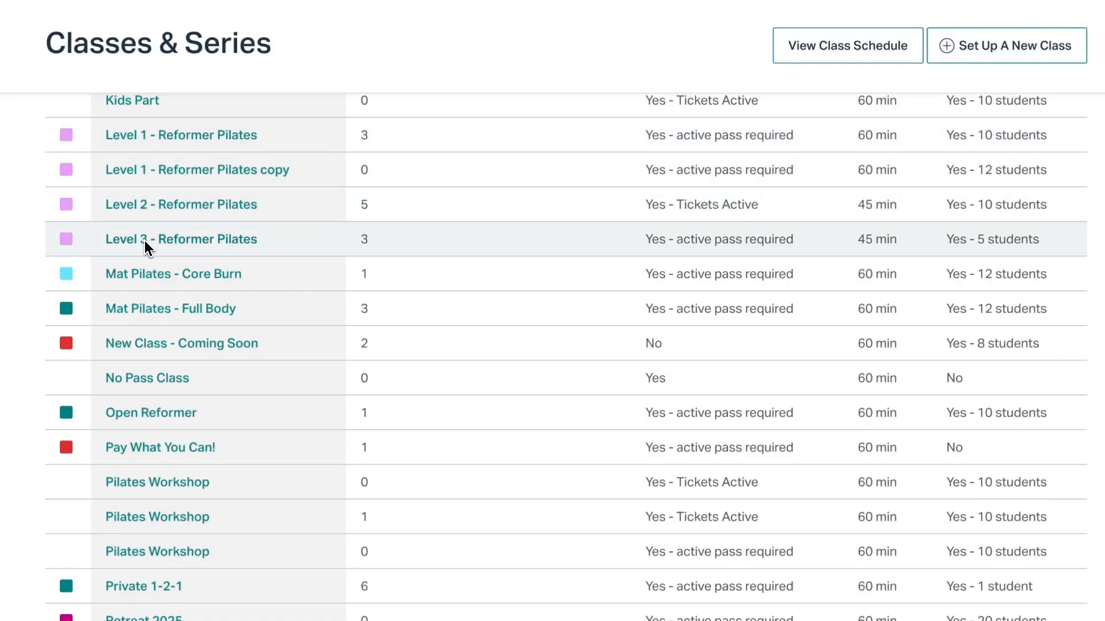
{"action": "scroll", "coordinate": [75, 238], "scroll_direction": "down", "scroll_amount": 3}
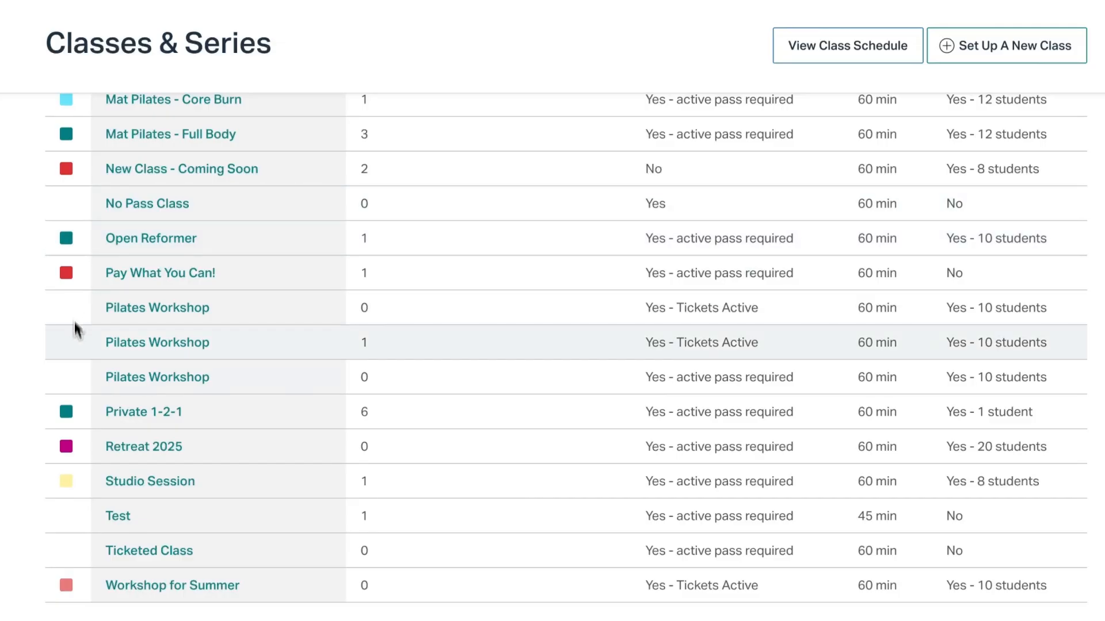
{"action": "scroll", "coordinate": [74, 269], "scroll_direction": "up", "scroll_amount": 3}
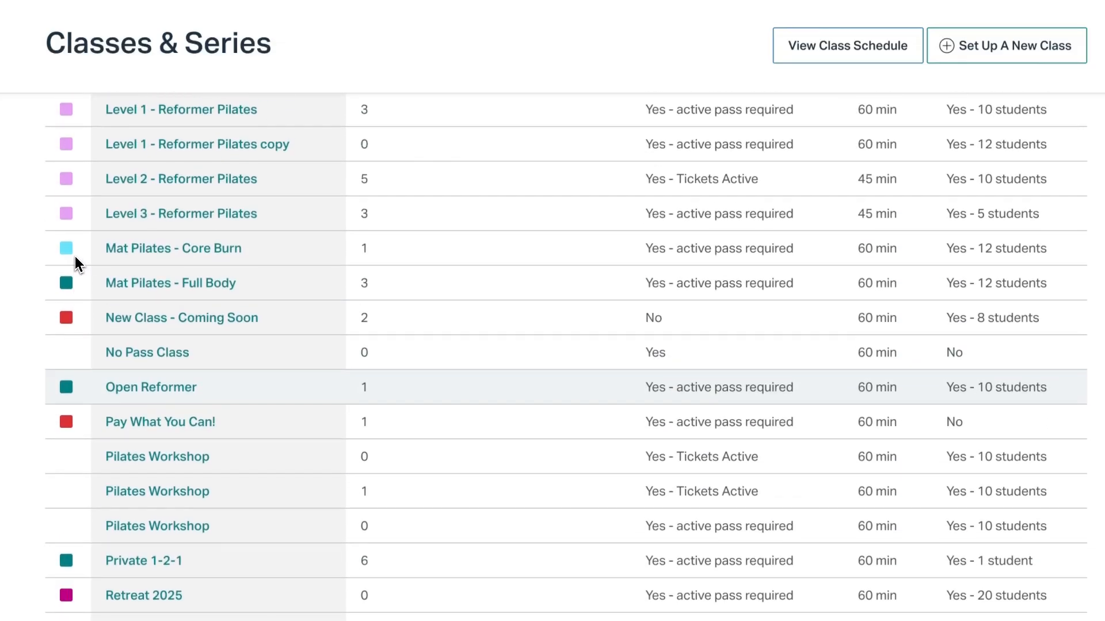
{"action": "scroll", "coordinate": [76, 259], "scroll_direction": "down", "scroll_amount": 1}
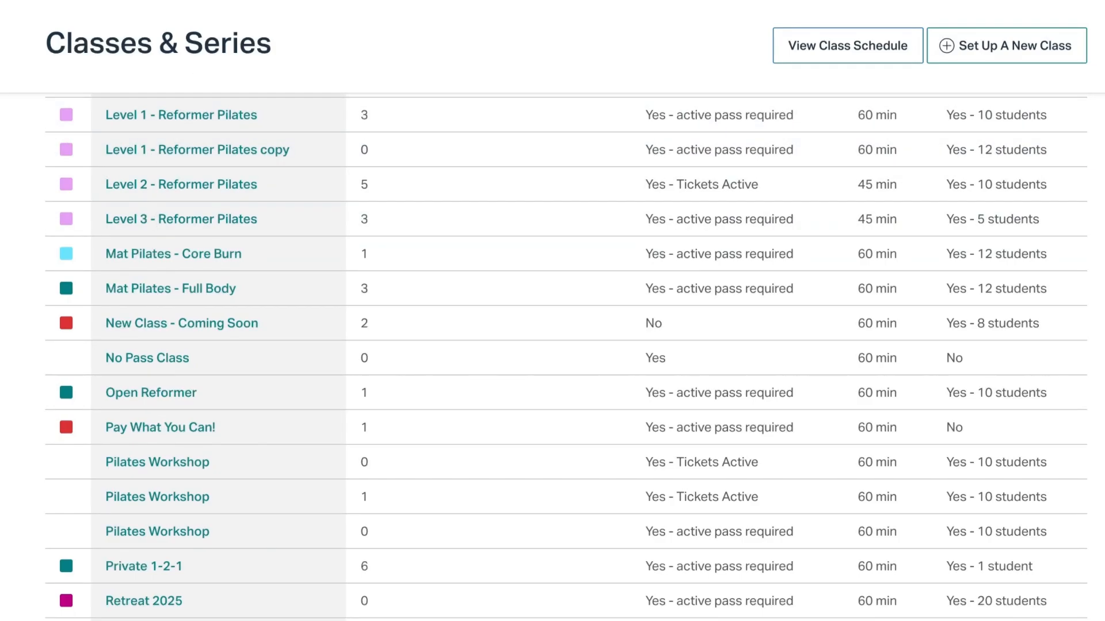
{"action": "left_click", "coordinate": [230, 1]}
{"action": "left_click", "coordinate": [173, 1]}
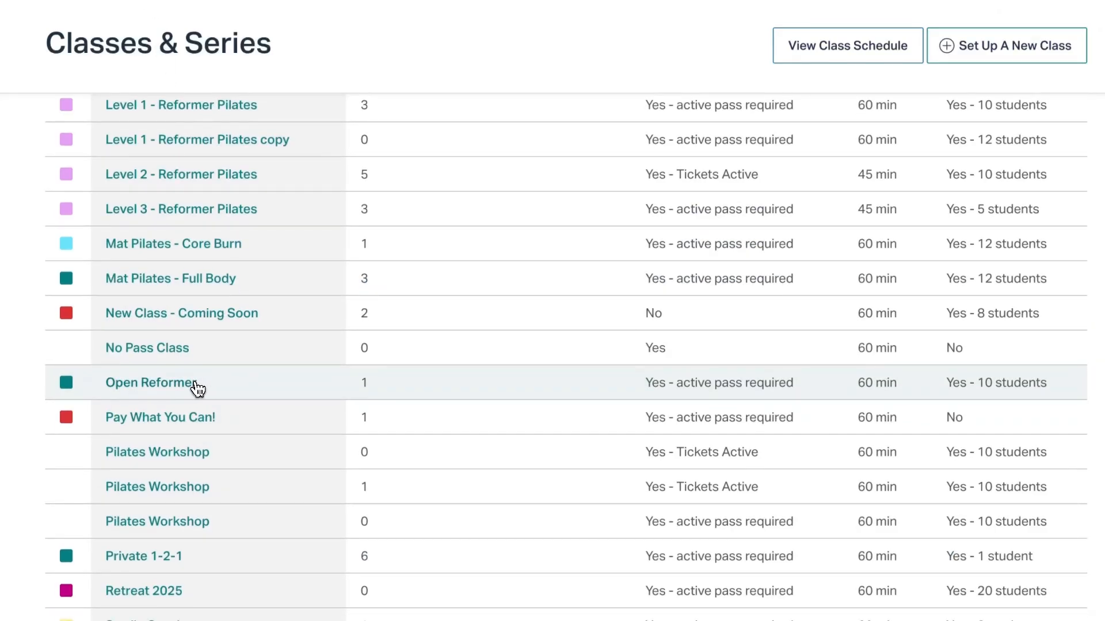
- Edit the Open Reformer class and choose a medium cyan-blue as its custom calendar color
{"action": "scroll", "coordinate": [194, 364], "scroll_direction": "up", "scroll_amount": 2}
{"action": "scroll", "coordinate": [193, 365], "scroll_direction": "up", "scroll_amount": 4}
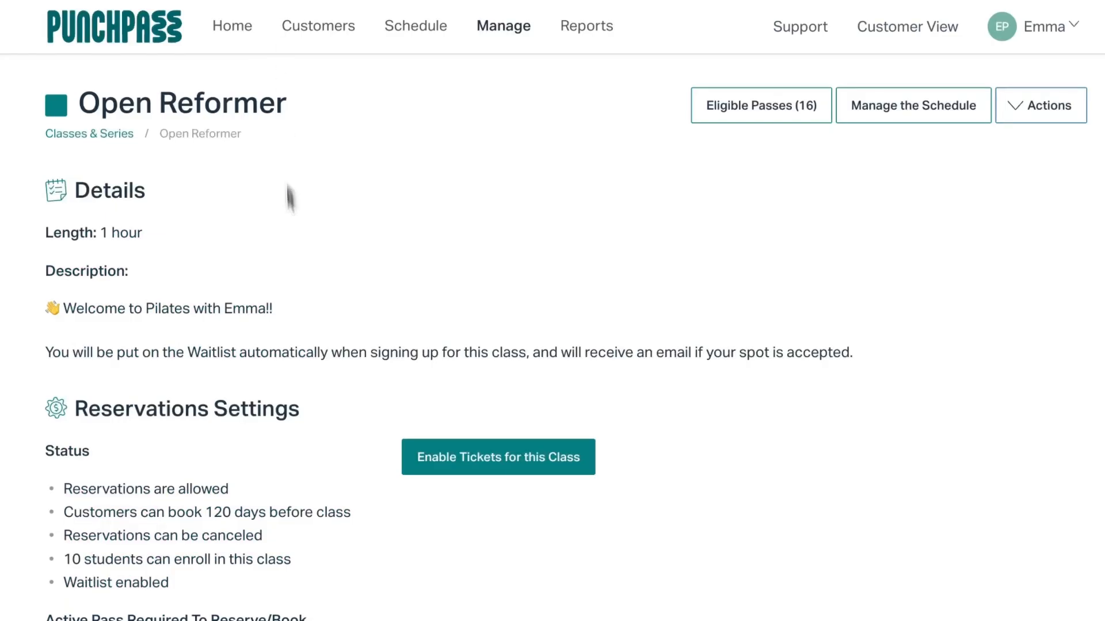
{"action": "scroll", "coordinate": [290, 247], "scroll_direction": "down", "scroll_amount": 2}
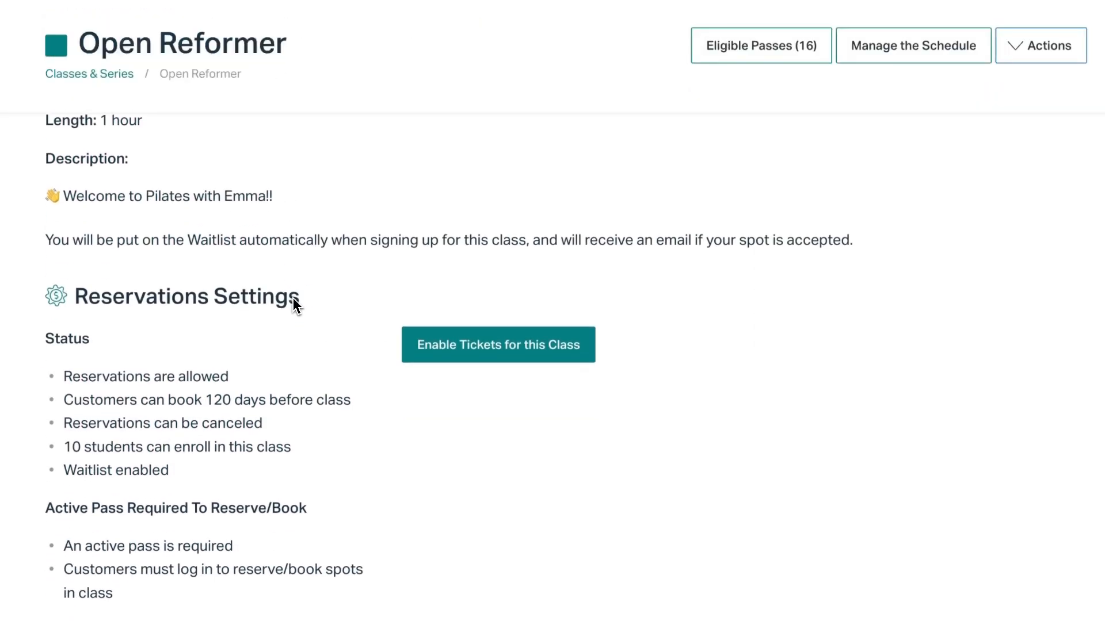
{"action": "left_click", "coordinate": [1032, 43]}
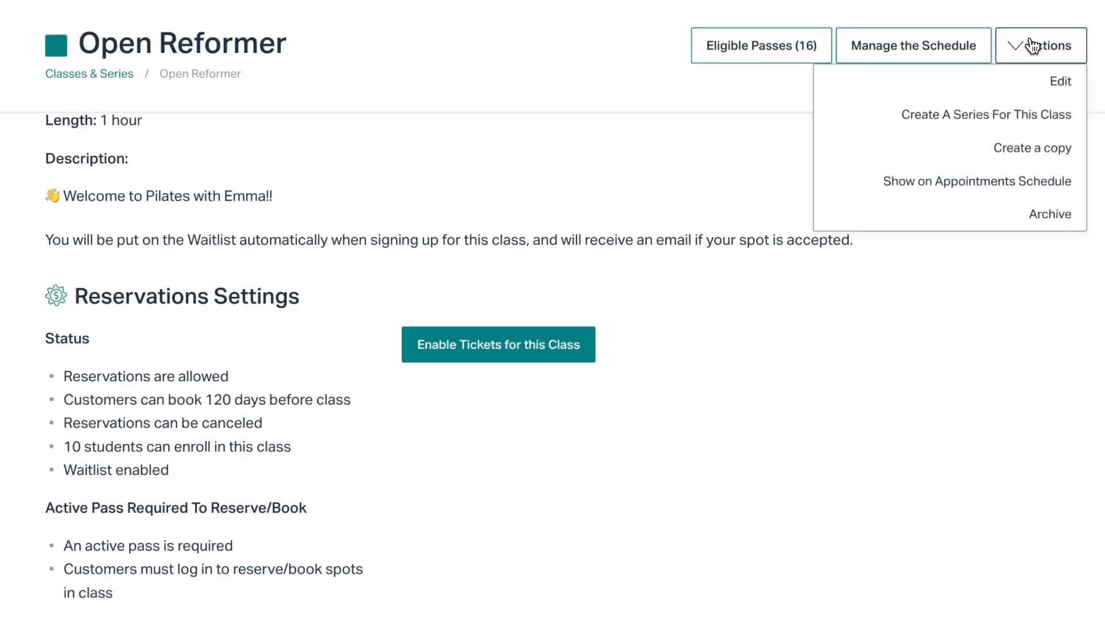
{"action": "left_click", "coordinate": [995, 96]}
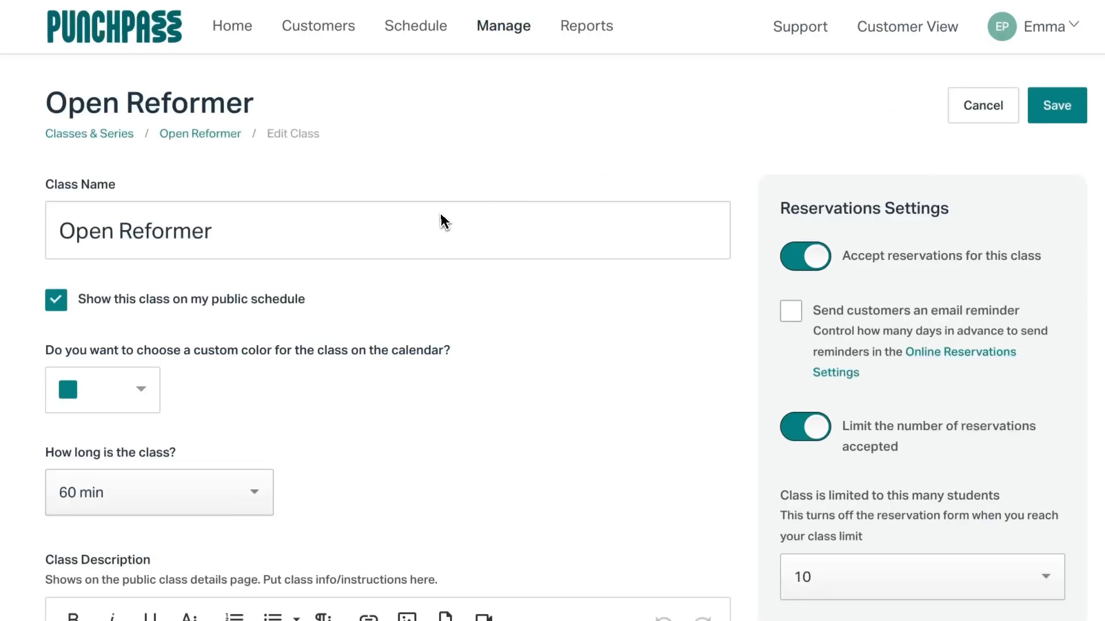
{"action": "scroll", "coordinate": [440, 222], "scroll_direction": "down", "scroll_amount": 2}
{"action": "left_click", "coordinate": [147, 286]}
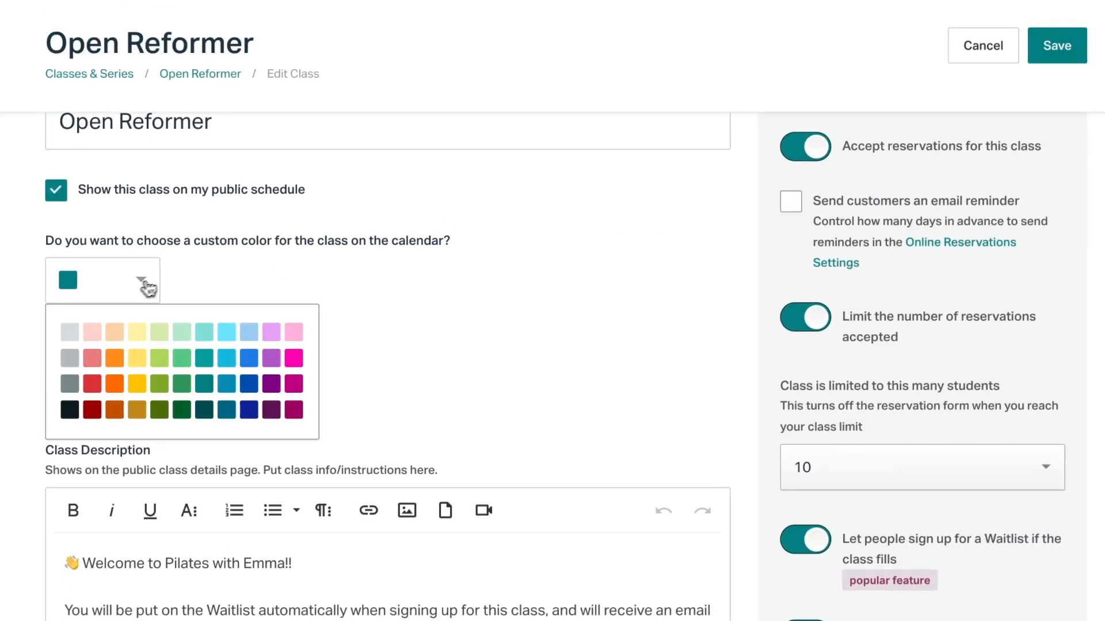
{"action": "left_click", "coordinate": [227, 359]}
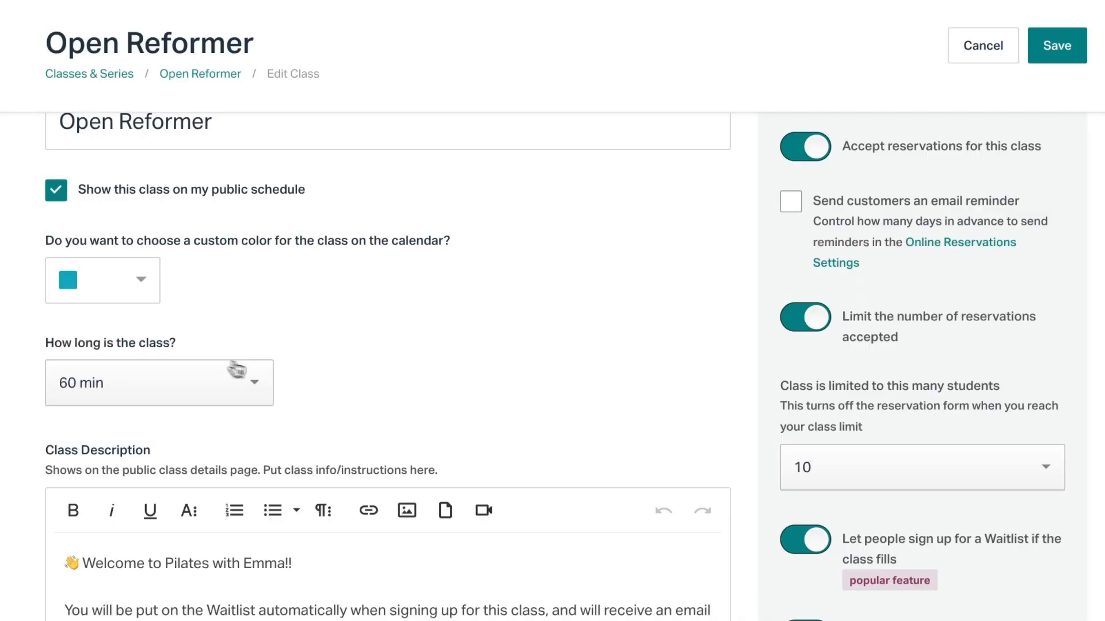
- Save the Open Reformer class, and set the Fitness Assessment class's custom calendar color to light yellow and save it
{"action": "left_click", "coordinate": [1057, 54]}
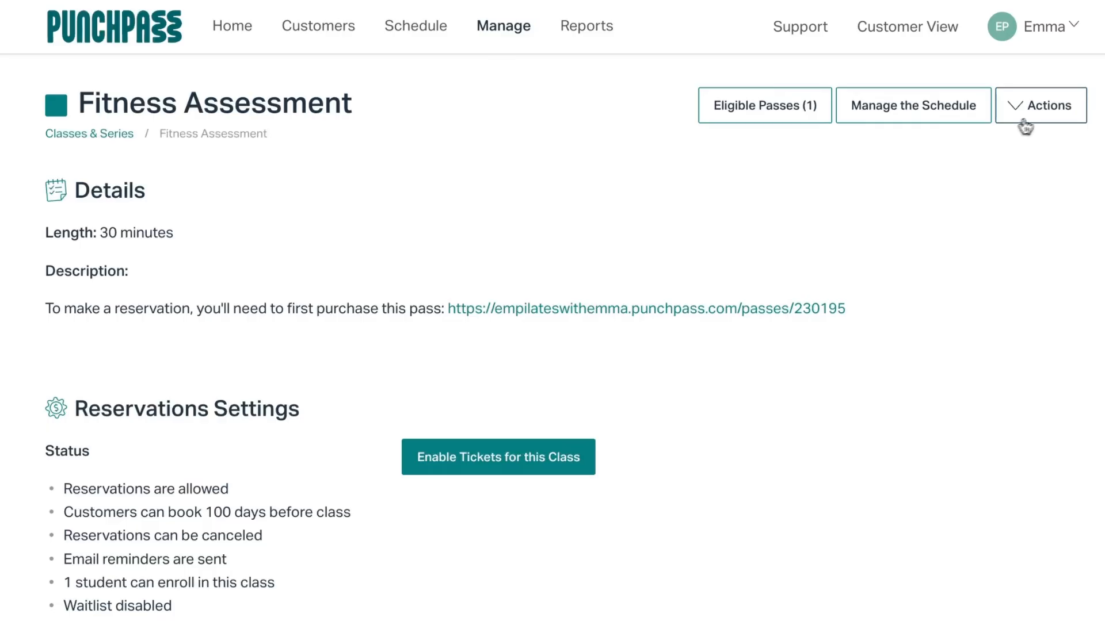
{"action": "left_click", "coordinate": [1020, 118]}
{"action": "key", "text": "Return"}
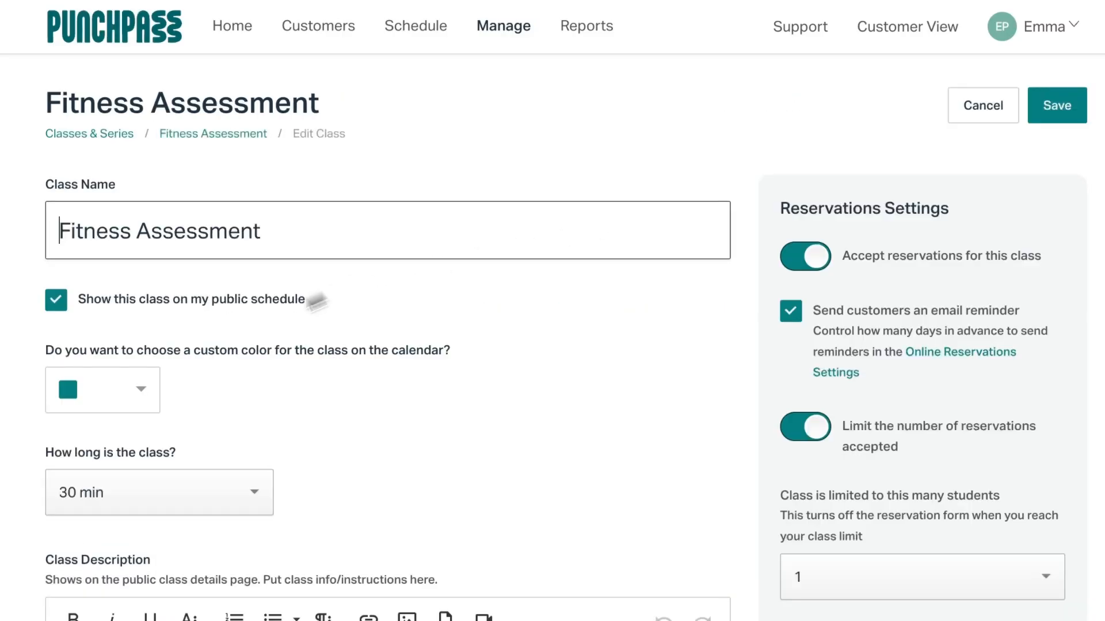
{"action": "left_click", "coordinate": [131, 379]}
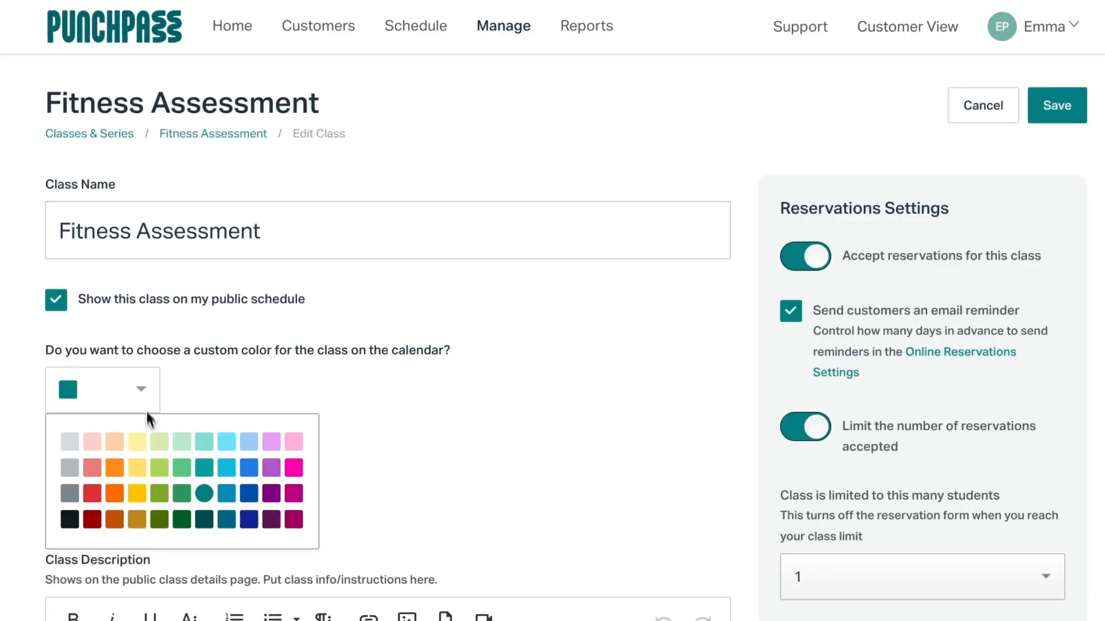
{"action": "left_click", "coordinate": [137, 469]}
{"action": "left_click", "coordinate": [1057, 110]}
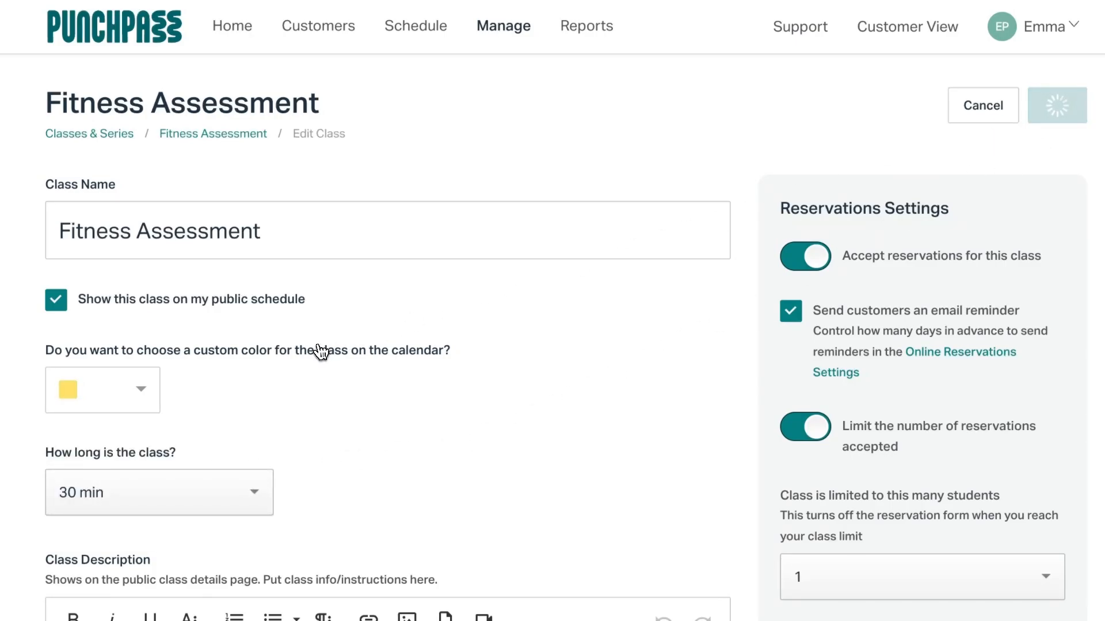
- Refresh the customer-facing schedule page and review the color coding of its classes
{"action": "left_click", "coordinate": [908, 26]}
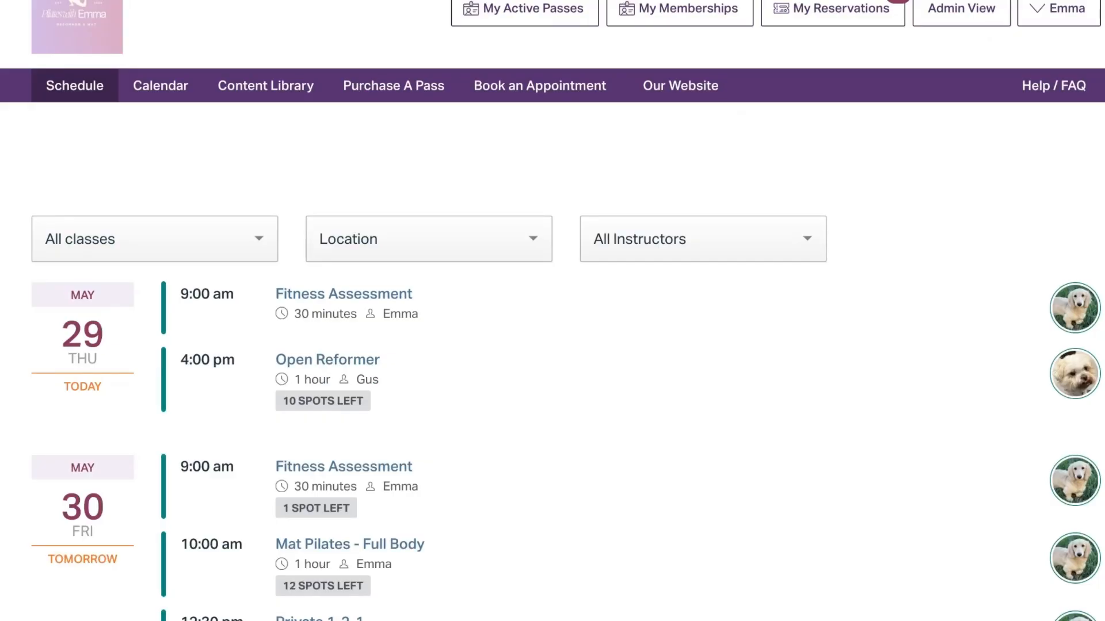
{"action": "key", "text": "super+r"}
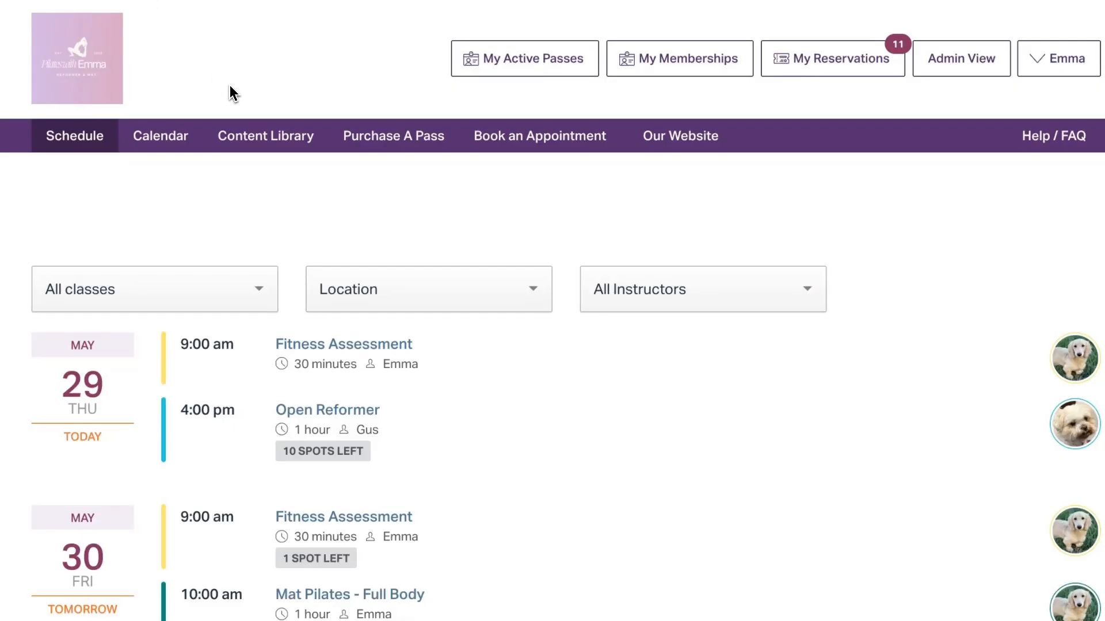
{"action": "scroll", "coordinate": [308, 365], "scroll_direction": "down", "scroll_amount": 2}
{"action": "scroll", "coordinate": [308, 364], "scroll_direction": "up", "scroll_amount": 2}
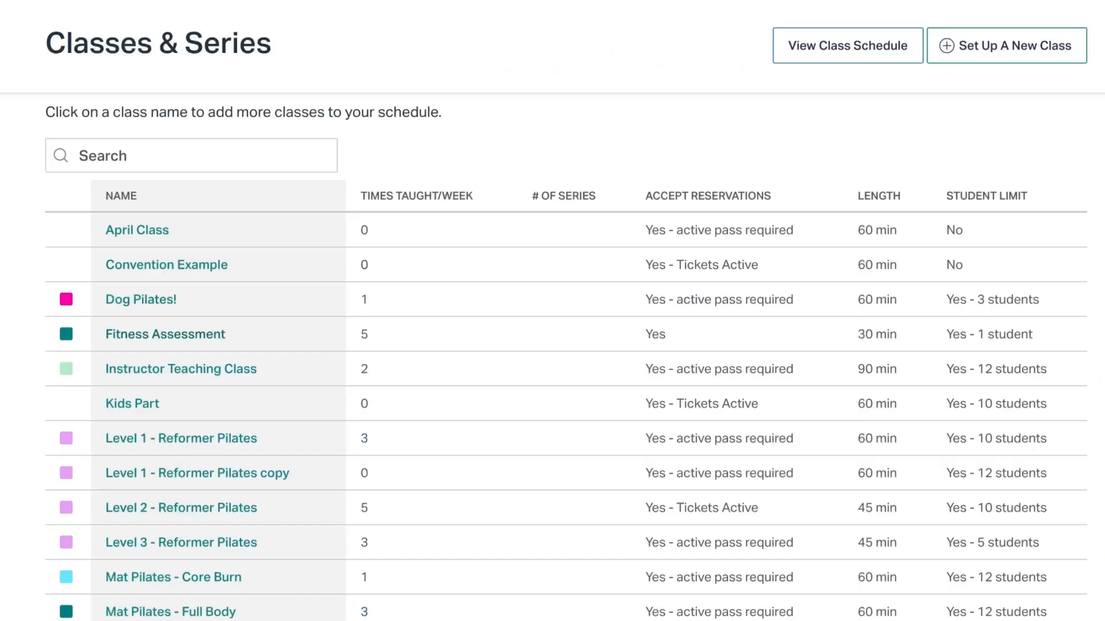
- In the Public Schedule settings, enter the "Hi there, welcome to Pilates with Emma!" message as the text atop the main public schedule page
{"action": "scroll", "coordinate": [517, 87], "scroll_direction": "up", "scroll_amount": 10}
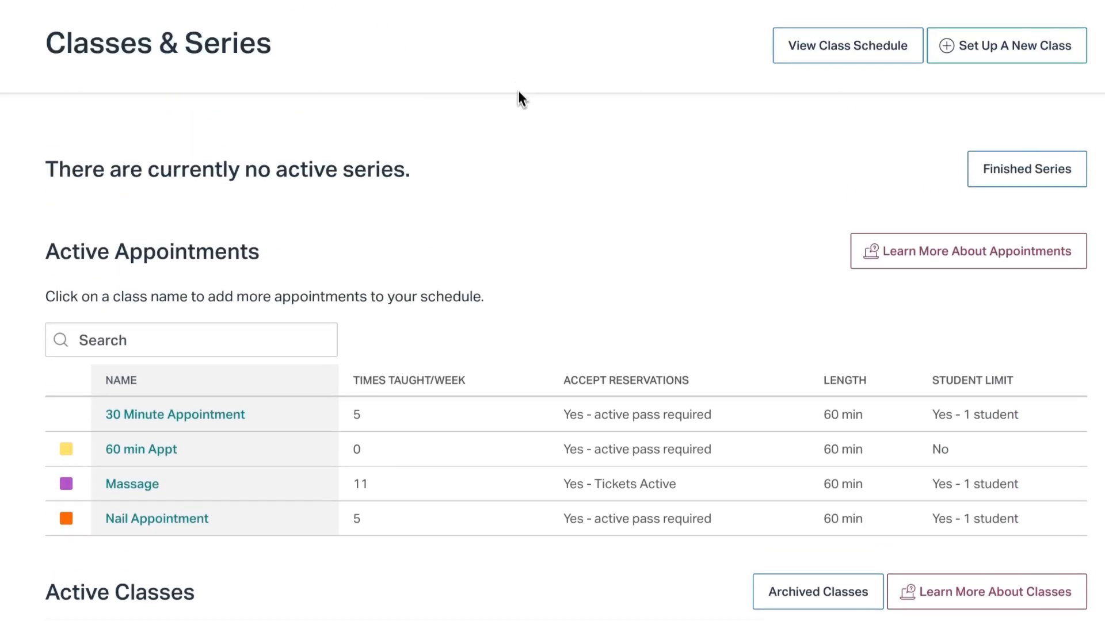
{"action": "left_click", "coordinate": [501, 31]}
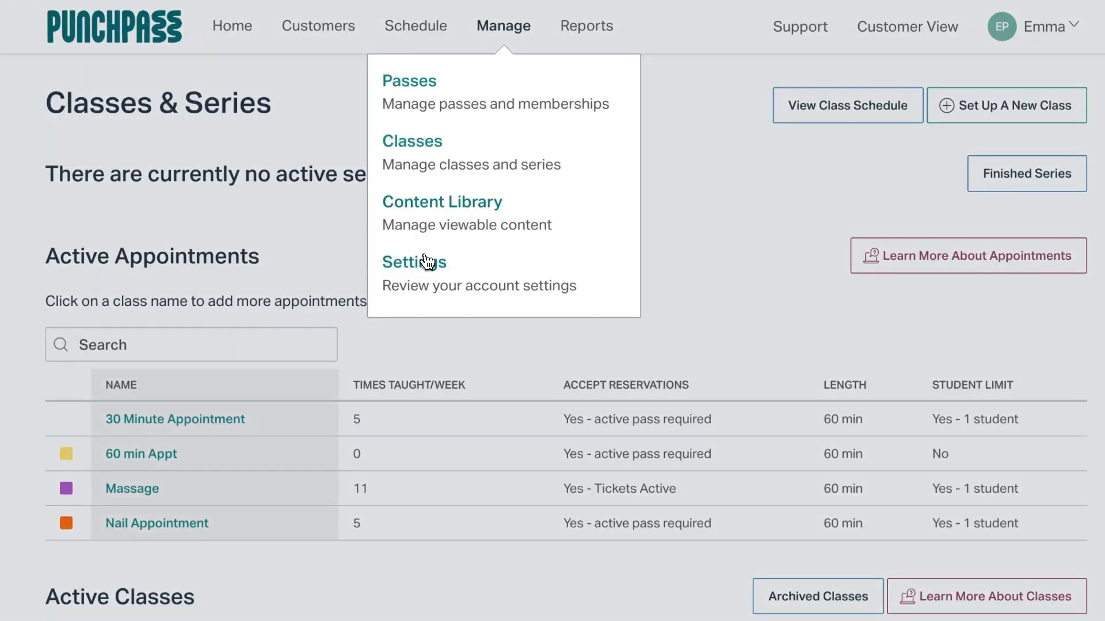
{"action": "left_click", "coordinate": [427, 262]}
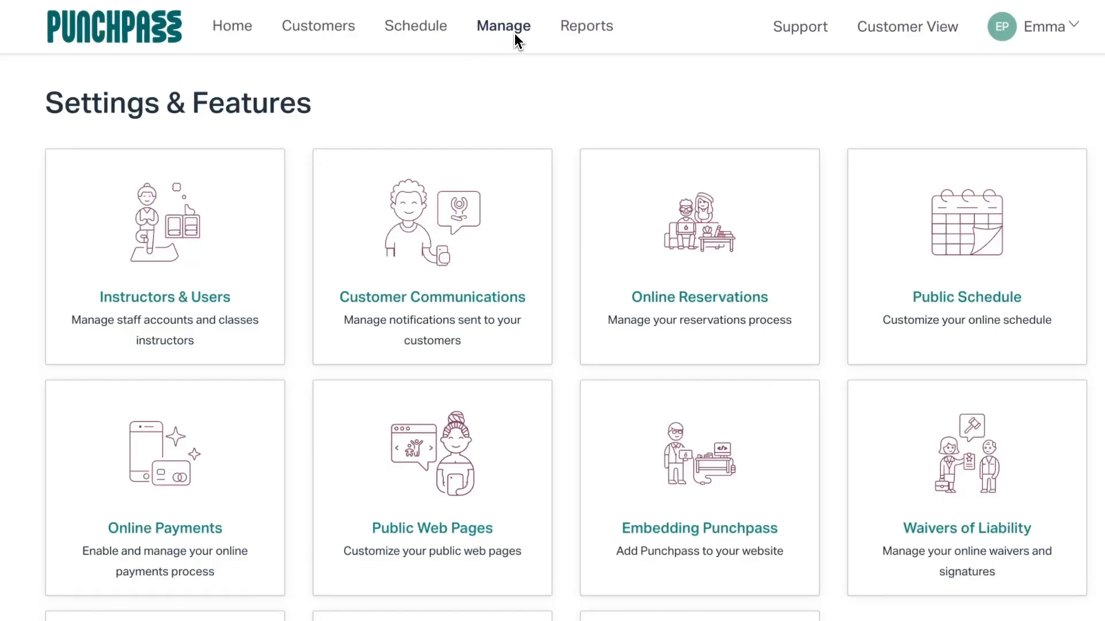
{"action": "left_click", "coordinate": [963, 222]}
{"action": "scroll", "coordinate": [593, 297], "scroll_direction": "down", "scroll_amount": 10}
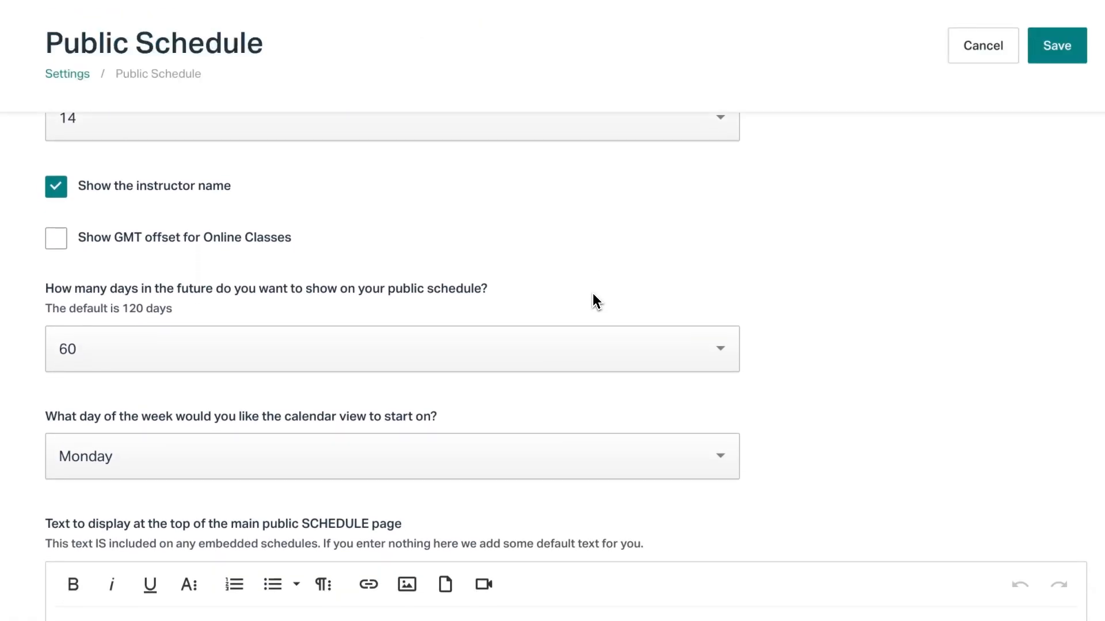
{"action": "scroll", "coordinate": [593, 300], "scroll_direction": "down", "scroll_amount": 3}
{"action": "left_click", "coordinate": [515, 295]}
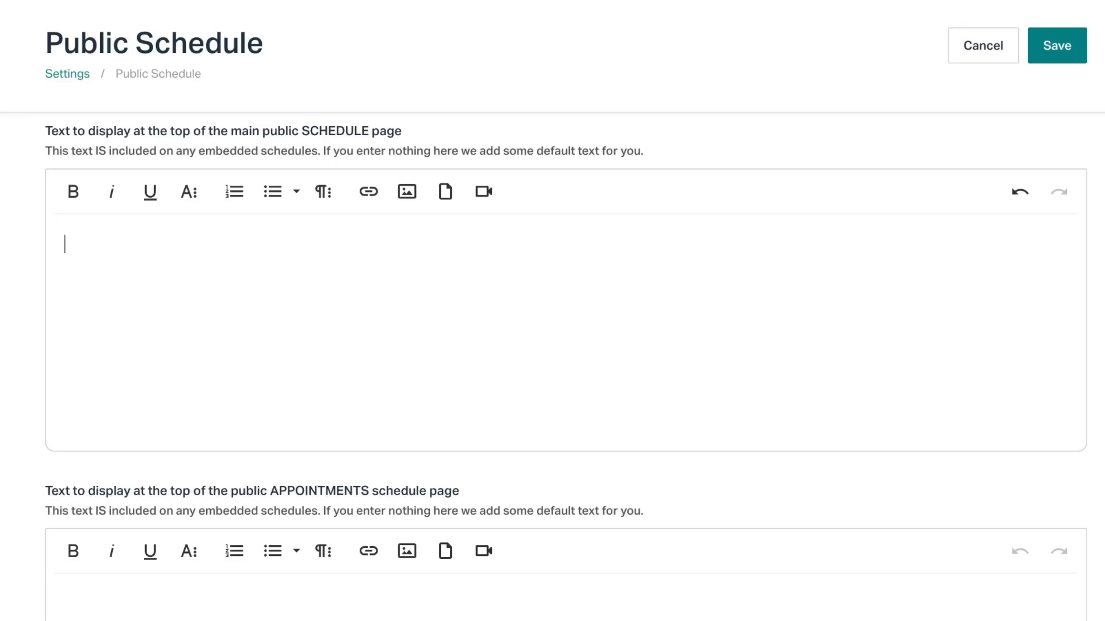
{"action": "type", "text": "👋 Hi there, welcome to Pilates with Emma! See below our schedule and feel free to book yourself into a class. You will need to select a pass or membership before doing so. 🩵  ❓ Got questions? Reach out to us or come visit us on site! 🤸  🥰 Want to create an account and join our community? You can do that here 🏄  🌍 Click here to see where our studio is based! 🇬🇧  ✨ Make sure to follow us on our socials 🌈  🔔 Disclaimer: This is a test account for Punchpass. Everything is for testing purposes!! 🔔  Look forward to seeing you soon!! 🚀"}
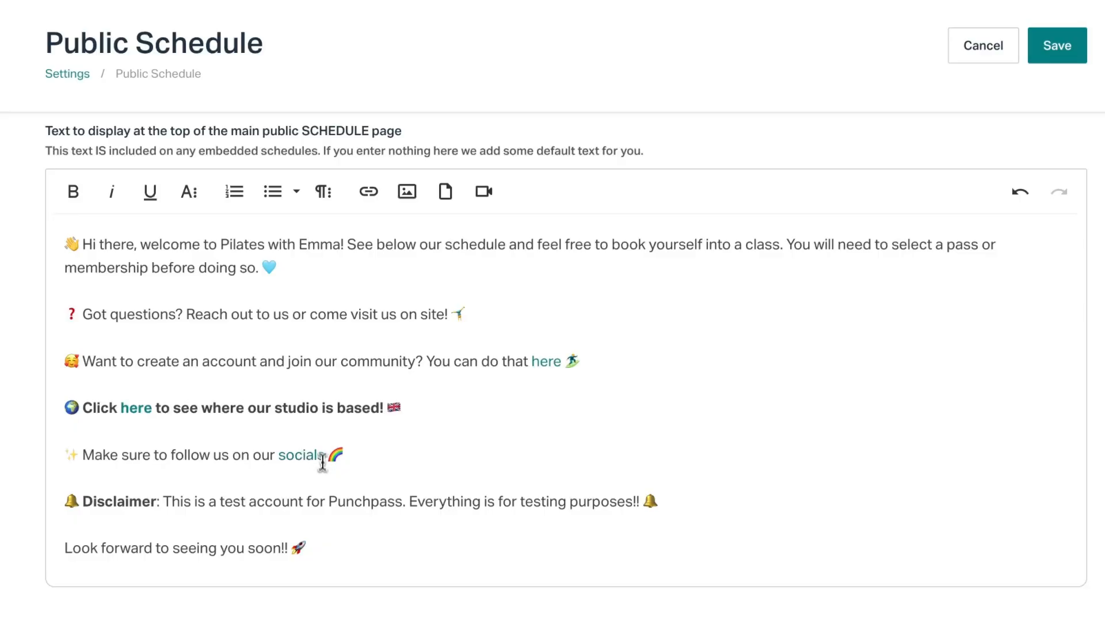
- Center-align the whole welcome message for the main public schedule page and save the Public Schedule settings
{"action": "left_click_drag", "start_coordinate": [326, 548], "coordinate": [53, 239]}
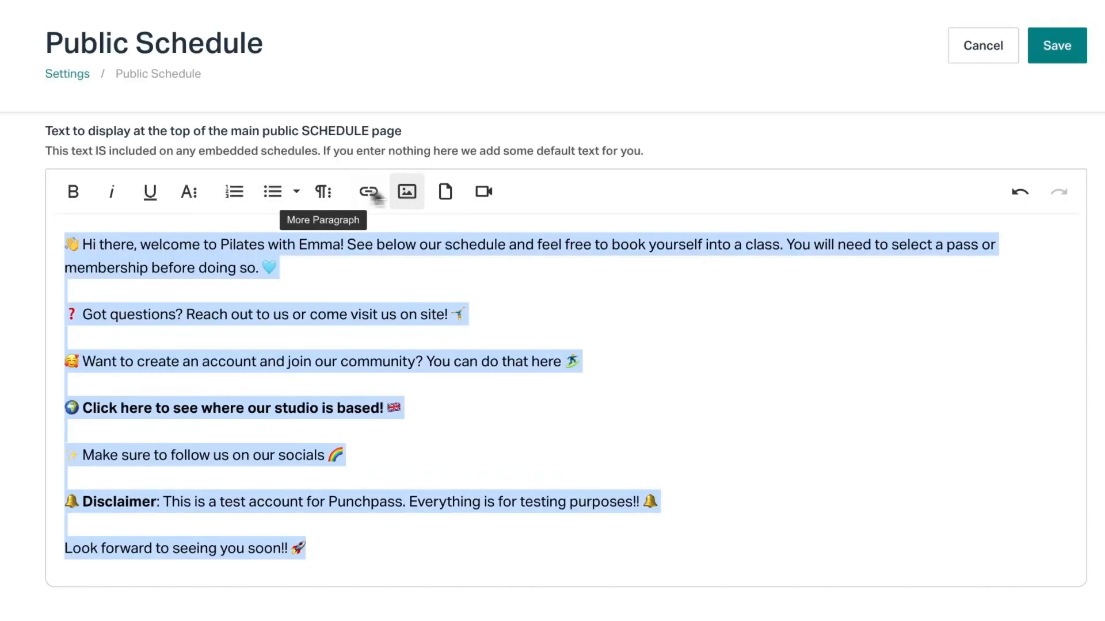
{"action": "left_click", "coordinate": [297, 195]}
{"action": "left_click", "coordinate": [323, 192]}
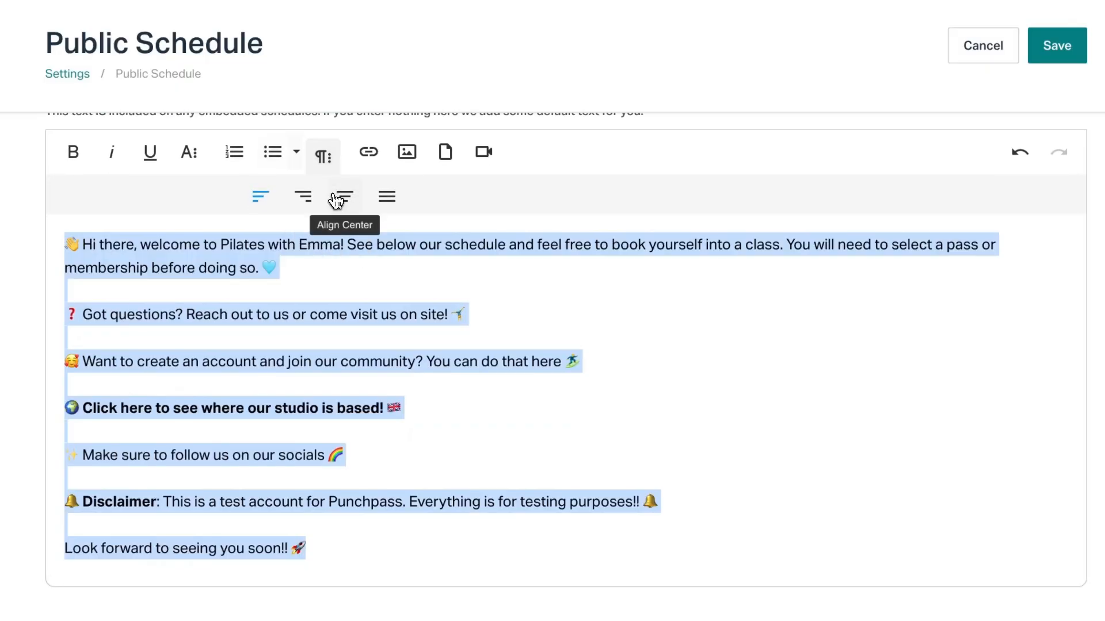
{"action": "left_click", "coordinate": [336, 196]}
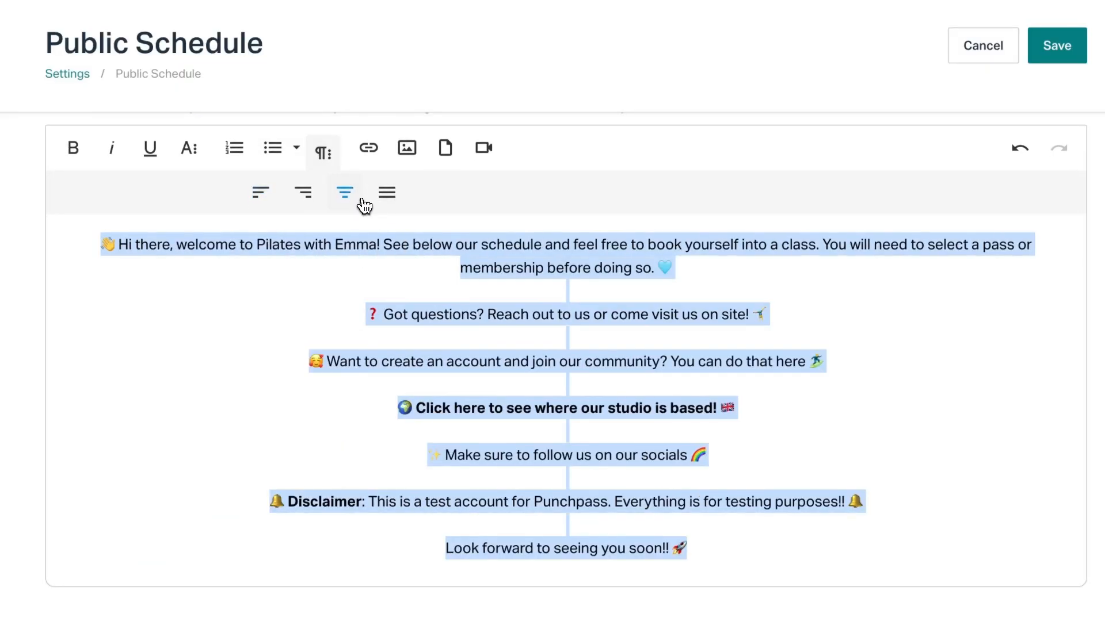
{"action": "left_click", "coordinate": [323, 310]}
{"action": "left_click", "coordinate": [1052, 62]}
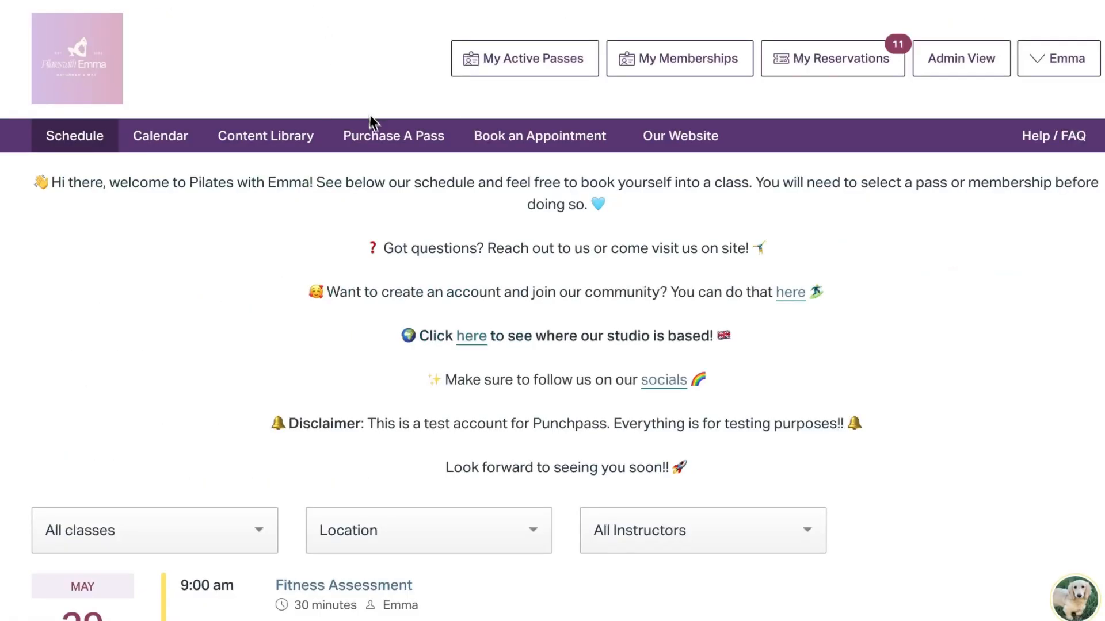
- Check the introductory text on the customer-facing Purchase A Pass page
{"action": "left_click", "coordinate": [377, 129]}
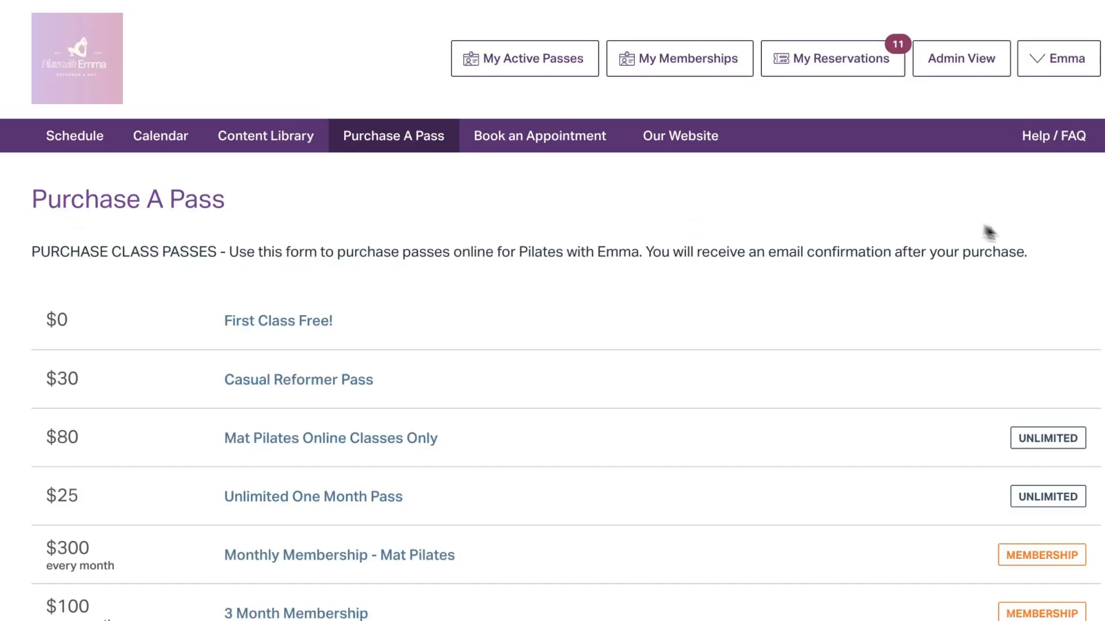
{"action": "triple_click", "coordinate": [1039, 254]}
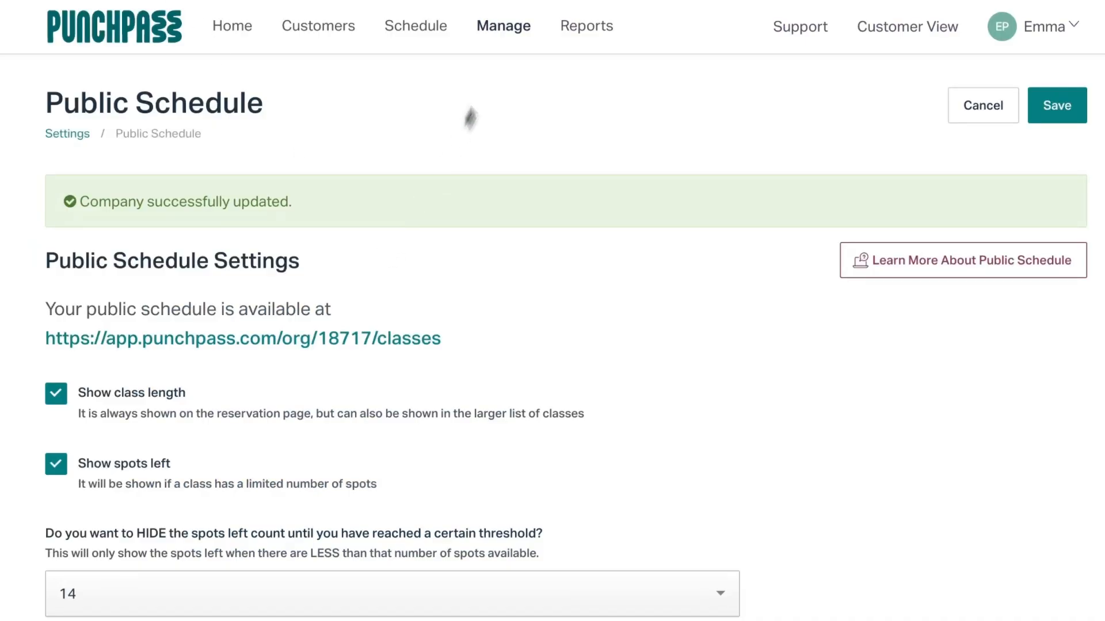
- In the Online Payments settings, paste the prepared "Passes and memberships found below!!" message as the payment page message and save
{"action": "left_click", "coordinate": [508, 33]}
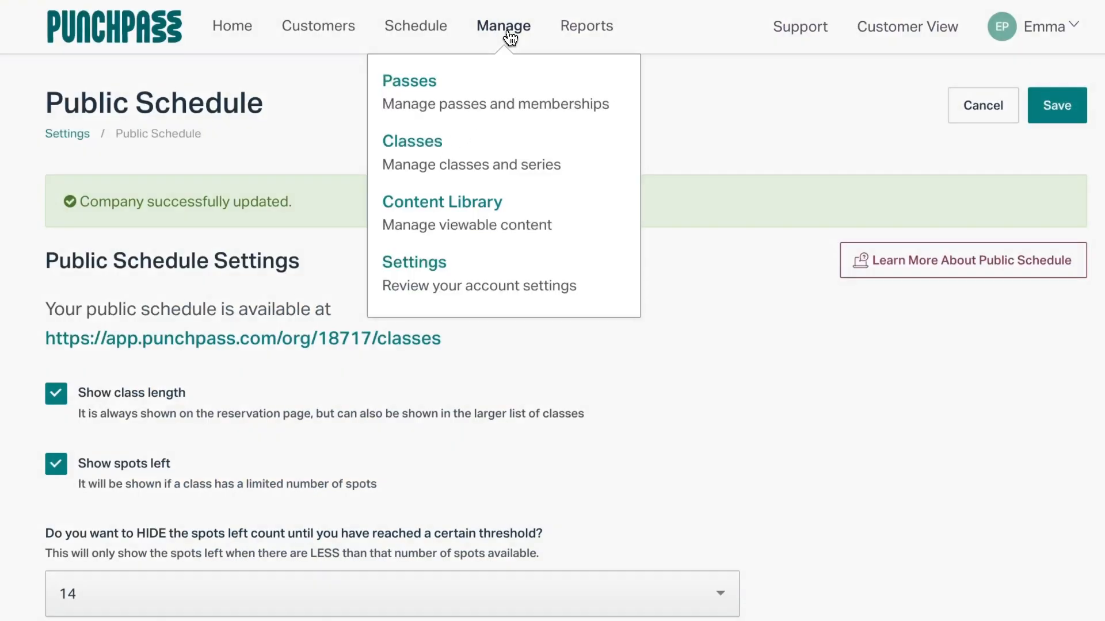
{"action": "left_click", "coordinate": [409, 276]}
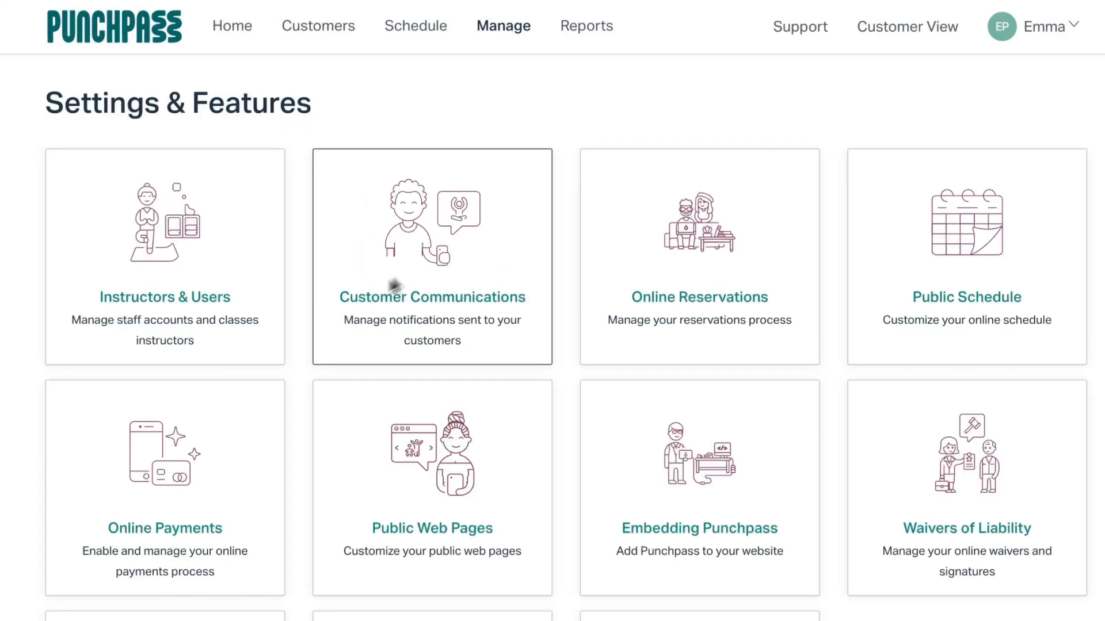
{"action": "scroll", "coordinate": [192, 405], "scroll_direction": "down", "scroll_amount": 5}
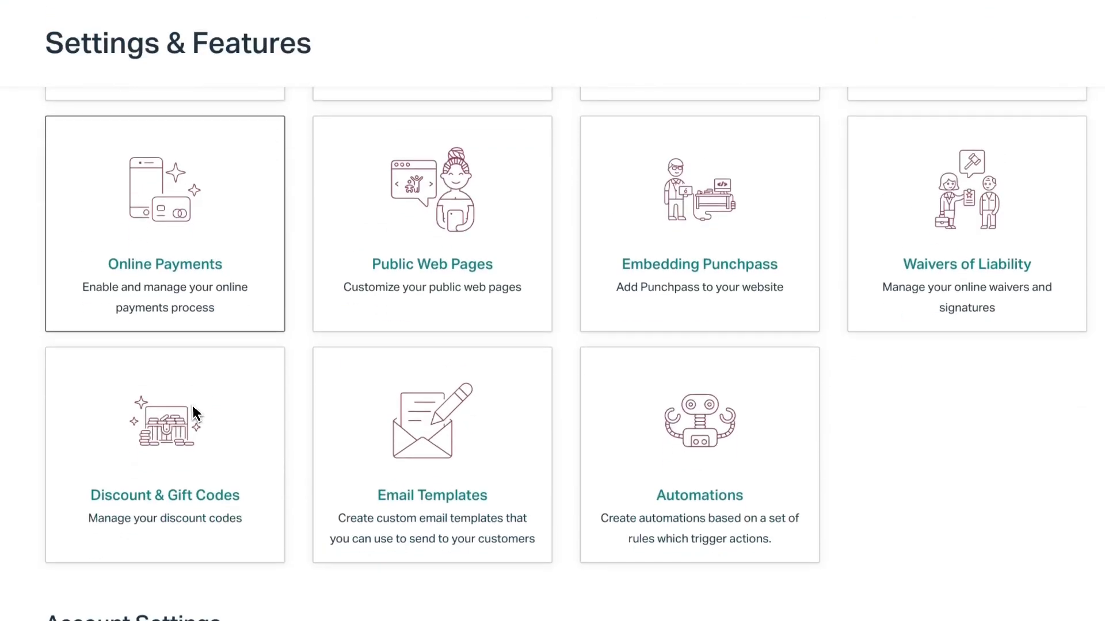
{"action": "left_click", "coordinate": [192, 280]}
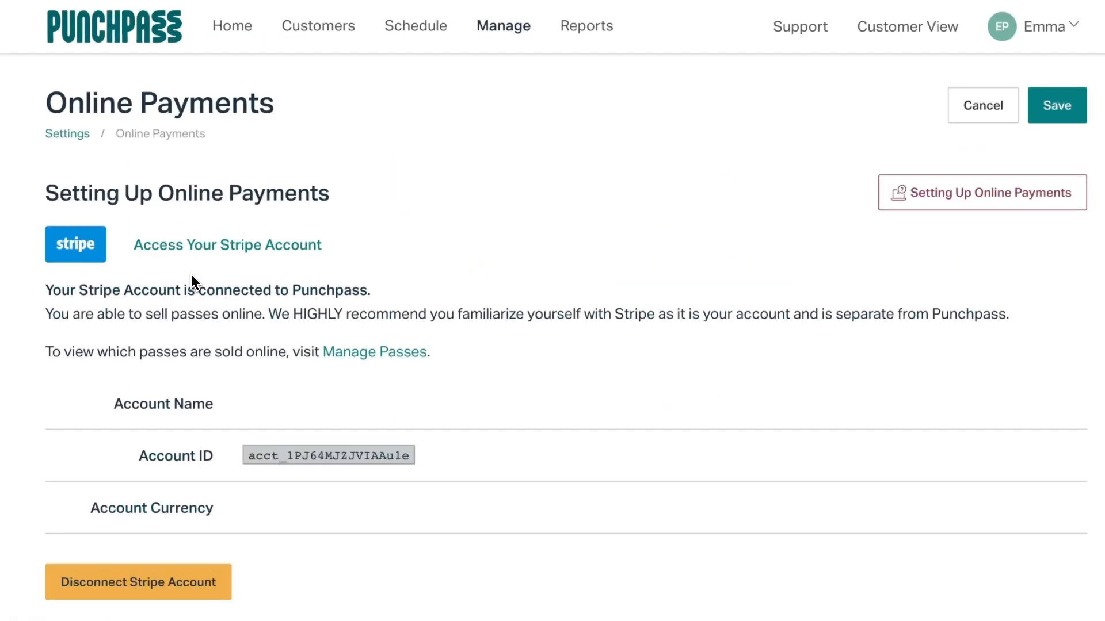
{"action": "scroll", "coordinate": [192, 282], "scroll_direction": "down", "scroll_amount": 10}
{"action": "left_click", "coordinate": [94, 304]}
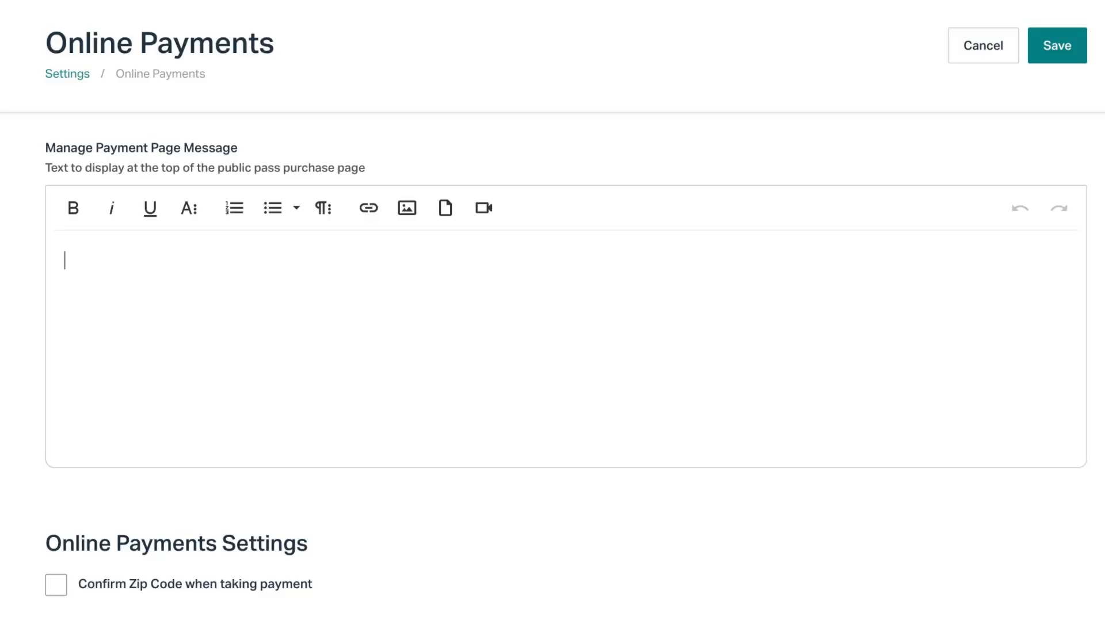
{"action": "left_click", "coordinate": [254, 384]}
{"action": "key", "text": "super+Tab"}
{"action": "left_click_drag", "start_coordinate": [276, 430], "coordinate": [612, 553]}
{"action": "key", "text": "super+c"}
{"action": "key", "text": "super+Tab"}
{"action": "key", "text": "super+v"}
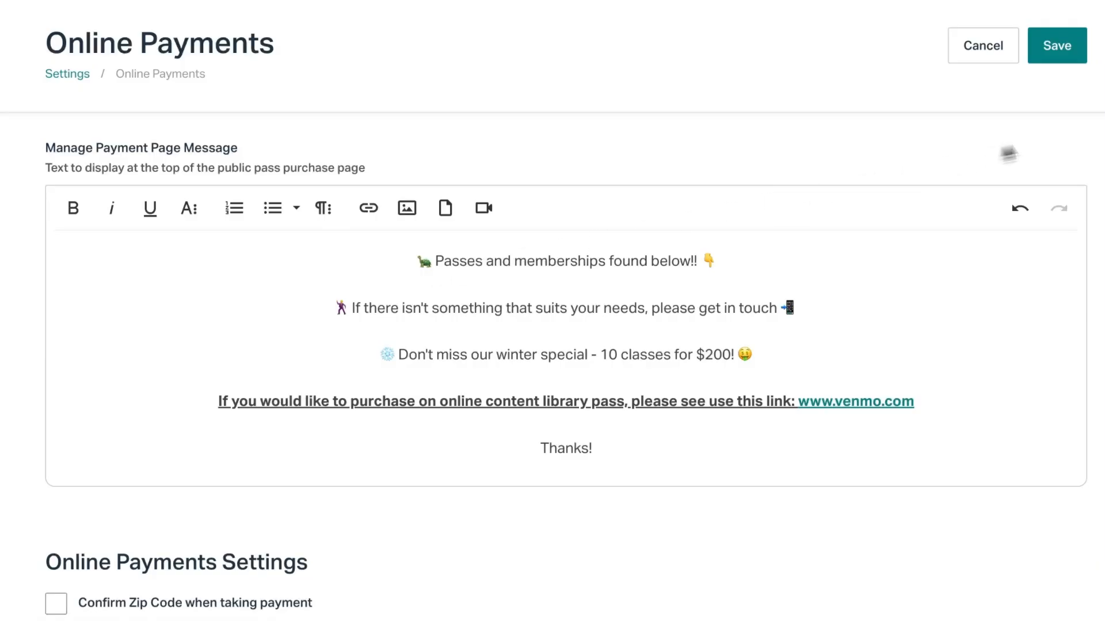
{"action": "left_click", "coordinate": [1074, 61]}
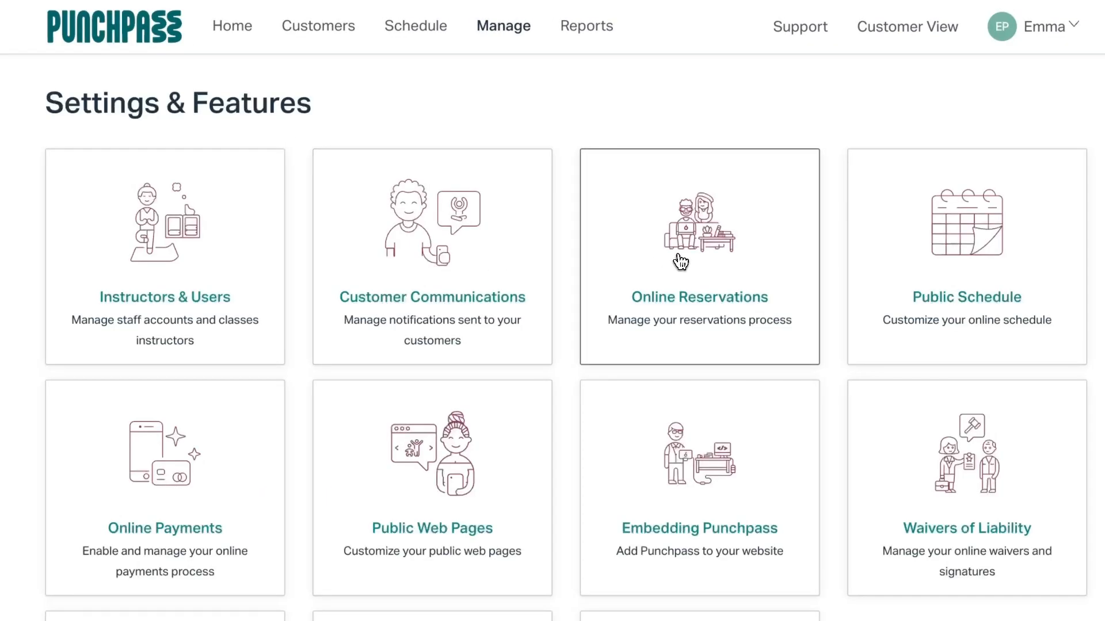
- Review the display options in the Public Schedule settings, and compare the branded customer schedule page with its unbranded version
{"action": "left_click", "coordinate": [942, 236]}
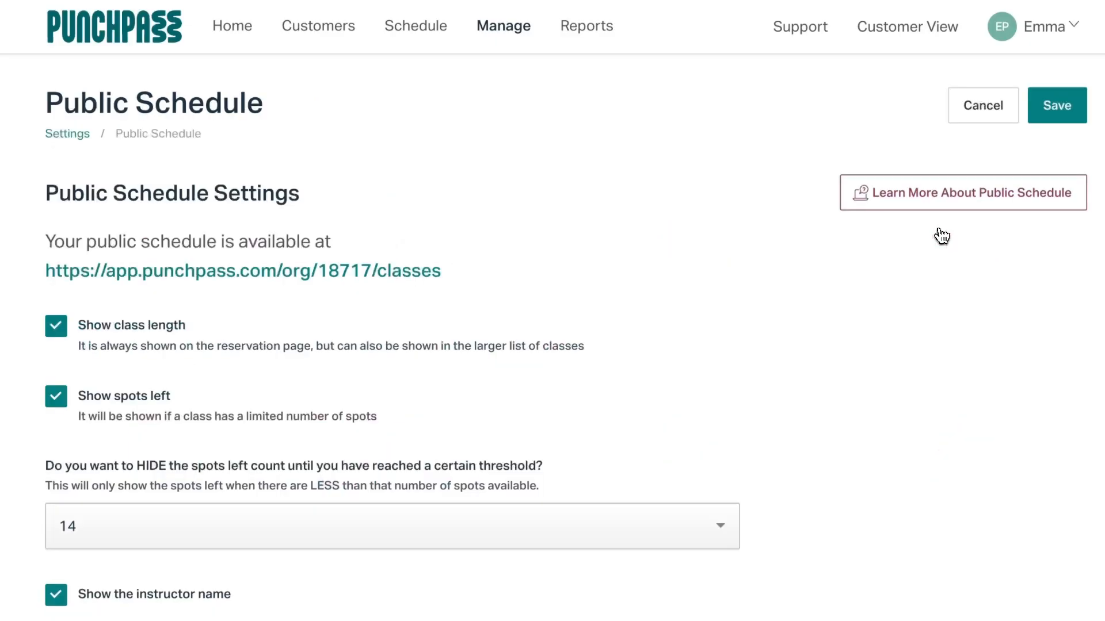
{"action": "scroll", "coordinate": [500, 251], "scroll_direction": "down", "scroll_amount": 3}
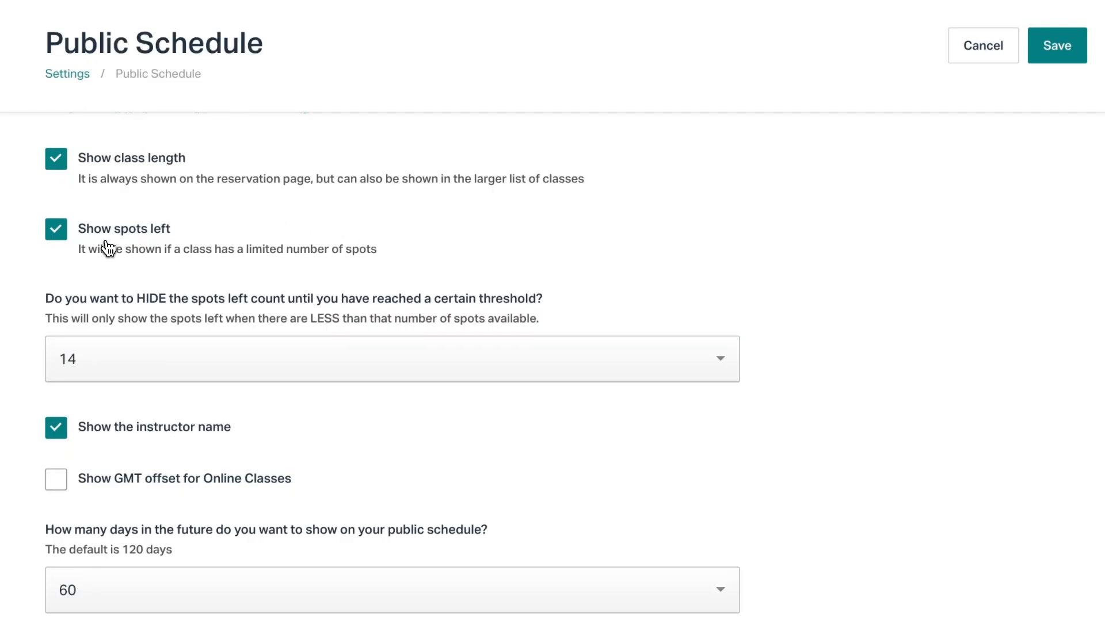
{"action": "scroll", "coordinate": [258, 308], "scroll_direction": "down", "scroll_amount": 2}
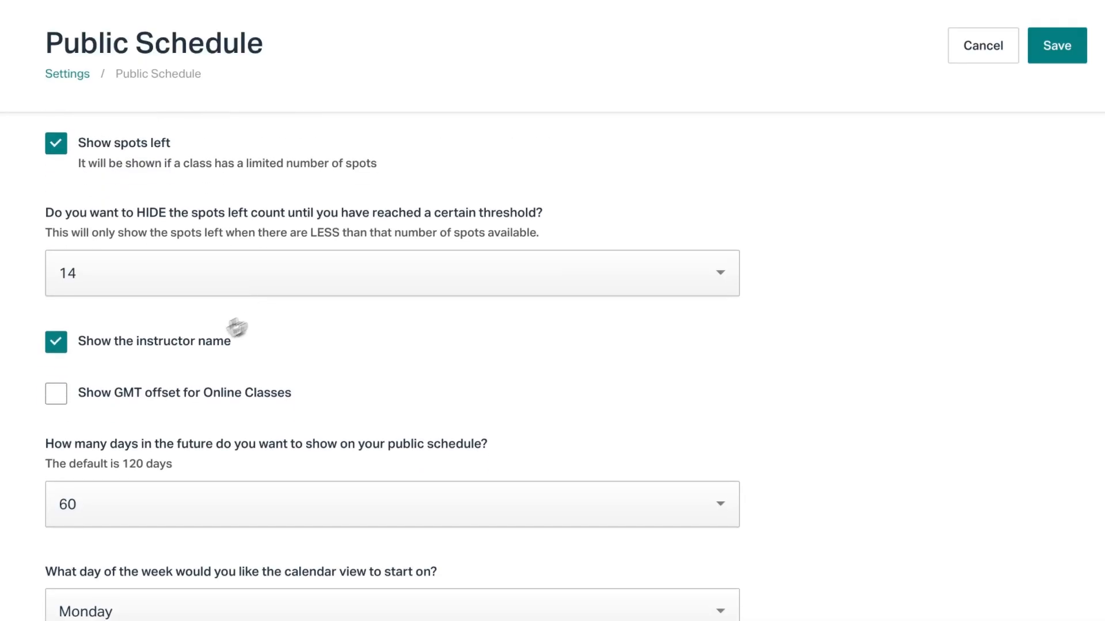
{"action": "scroll", "coordinate": [222, 261], "scroll_direction": "down", "scroll_amount": 4}
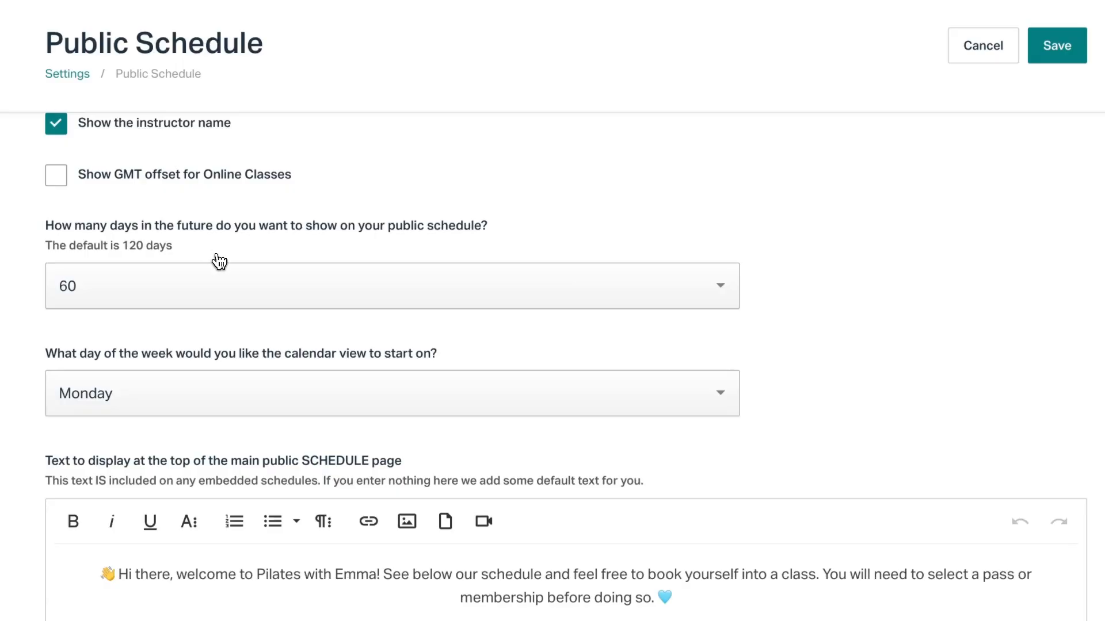
{"action": "scroll", "coordinate": [136, 382], "scroll_direction": "up", "scroll_amount": 2}
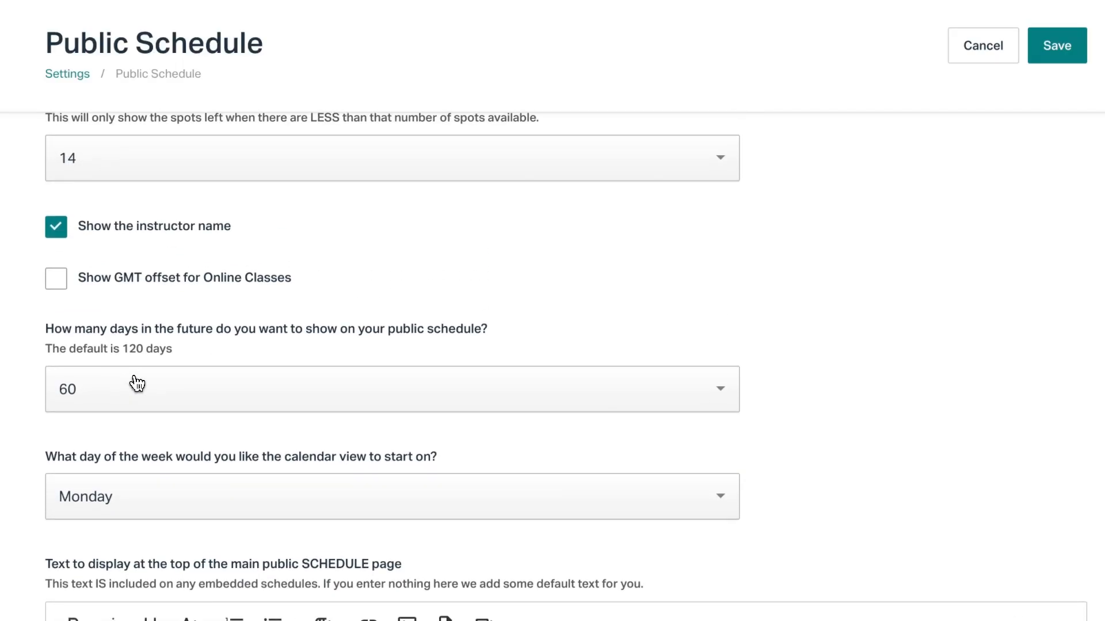
{"action": "scroll", "coordinate": [137, 383], "scroll_direction": "up", "scroll_amount": 7}
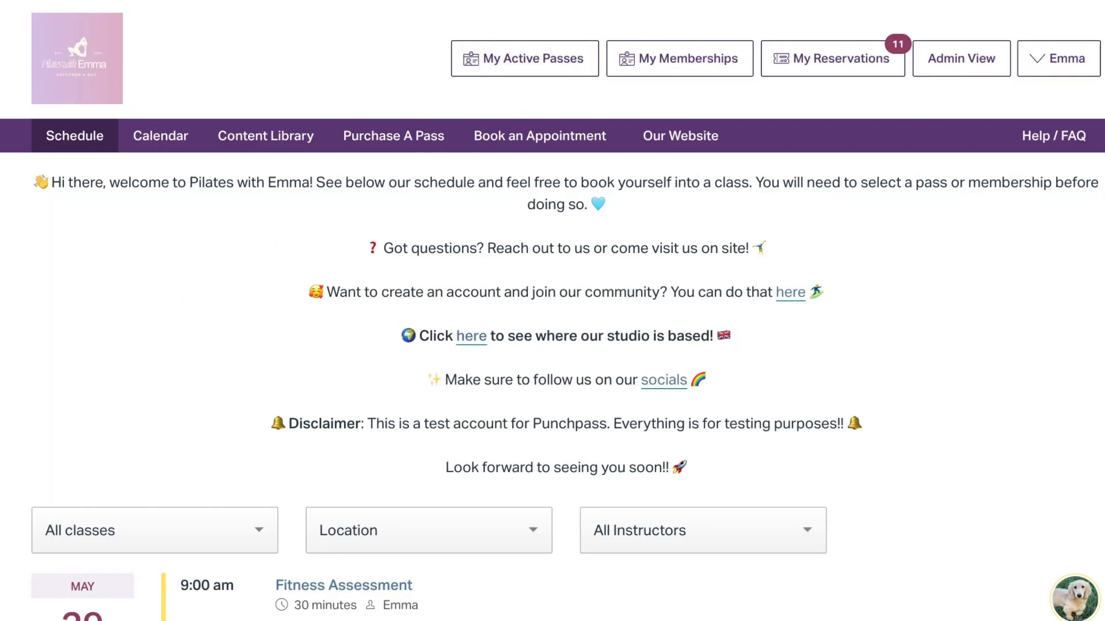
{"action": "left_click", "coordinate": [452, 1]}
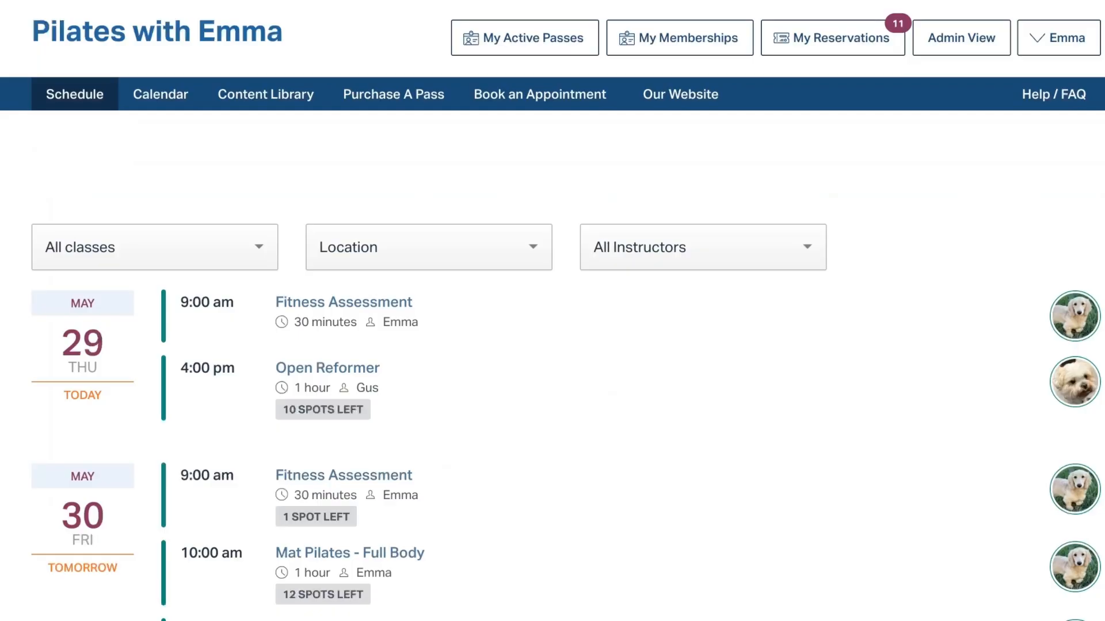